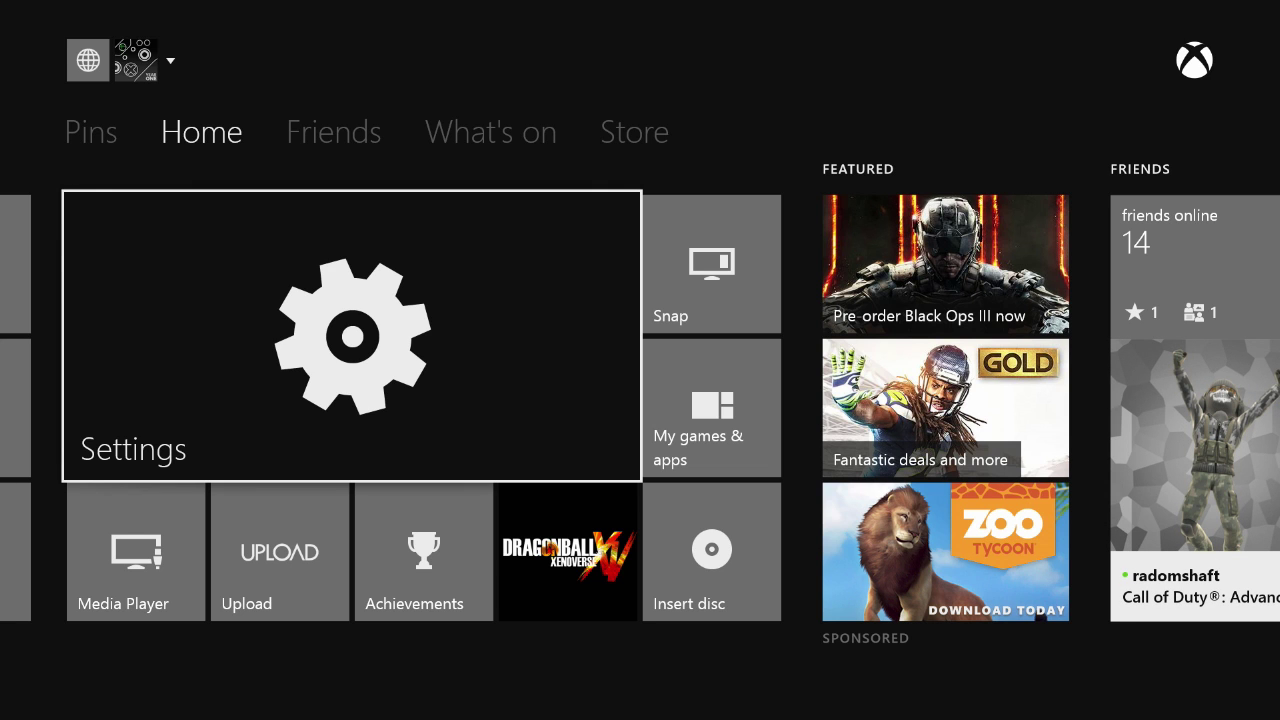
- Open the console settings and go to the My Xbox color personalization
key(Menu)
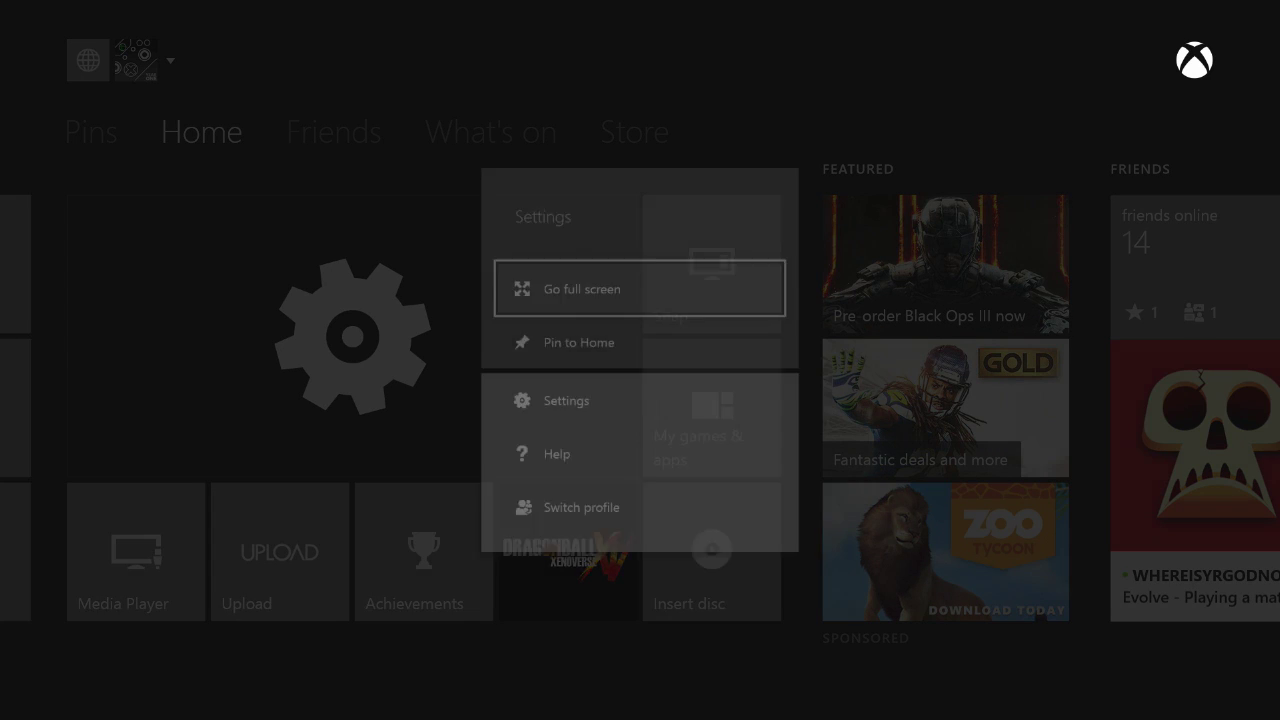
key(Down)
key(Down)
key(Return)
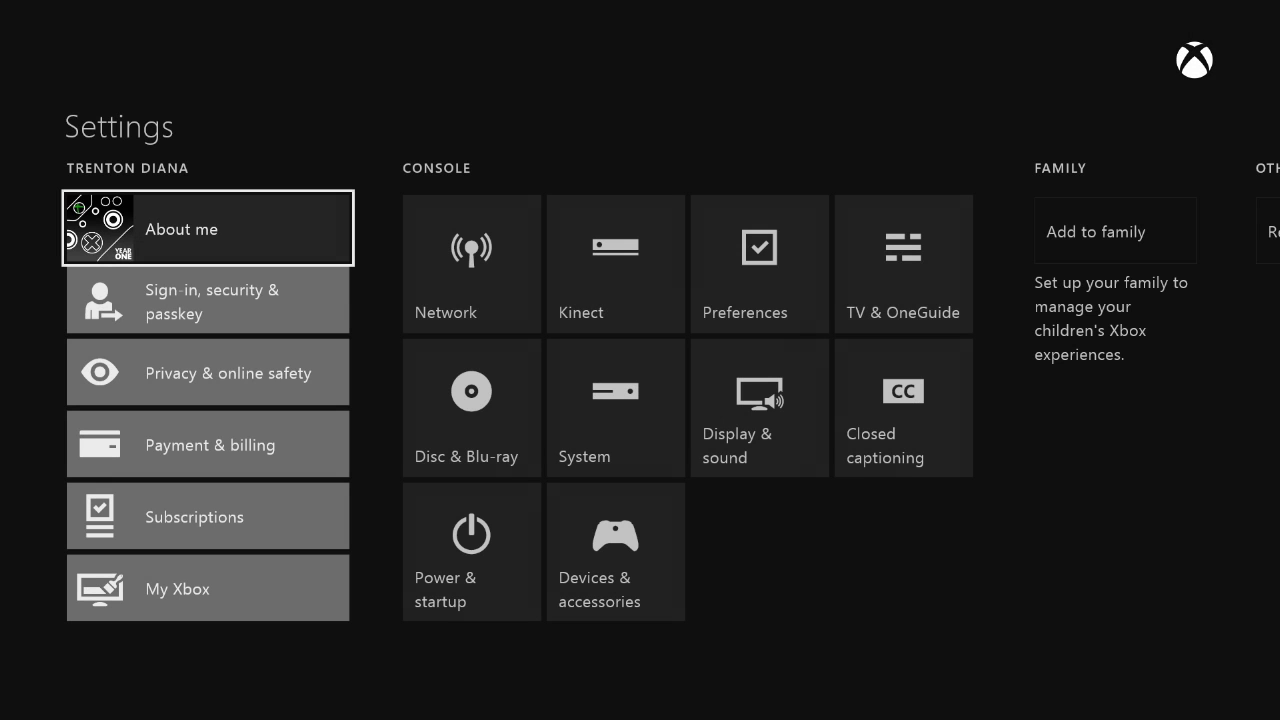
key(Down)
key(Down)
key(Down)
key(Down)
key(Down)
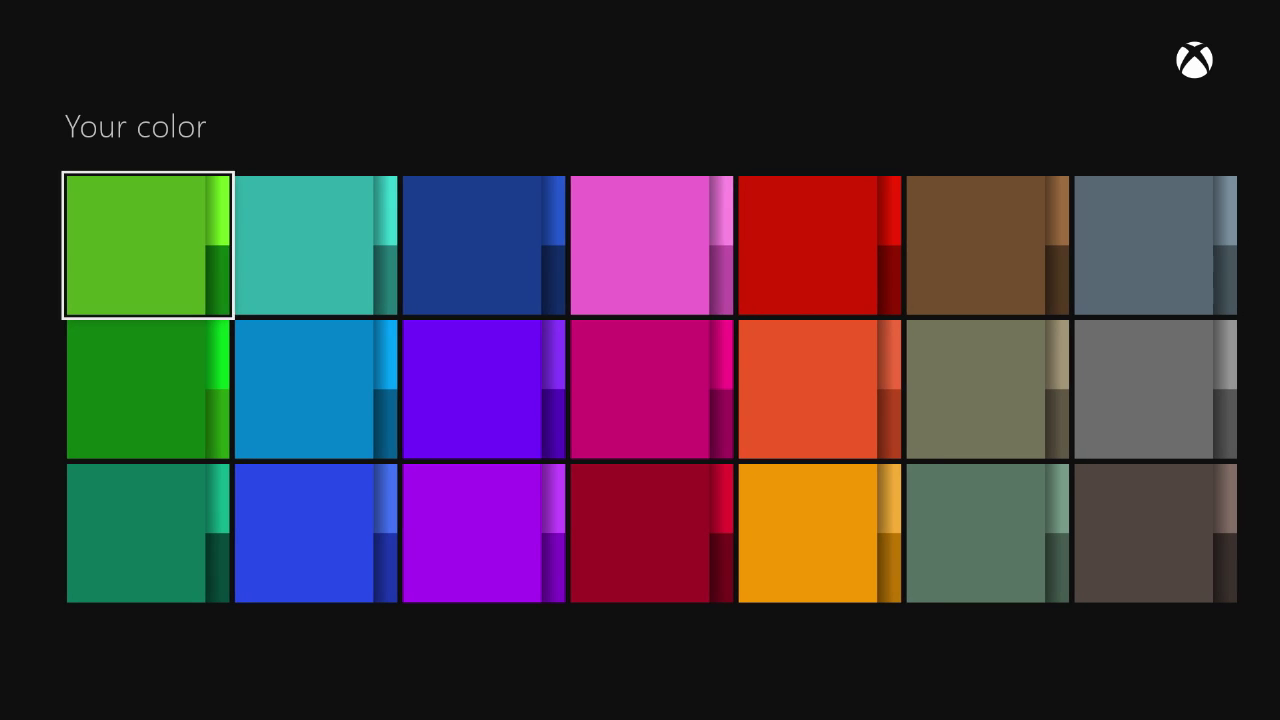
- Set the profile color to the amber-orange swatch in the last row of the palette
key(Right)
key(Right)
key(Right)
key(Right)
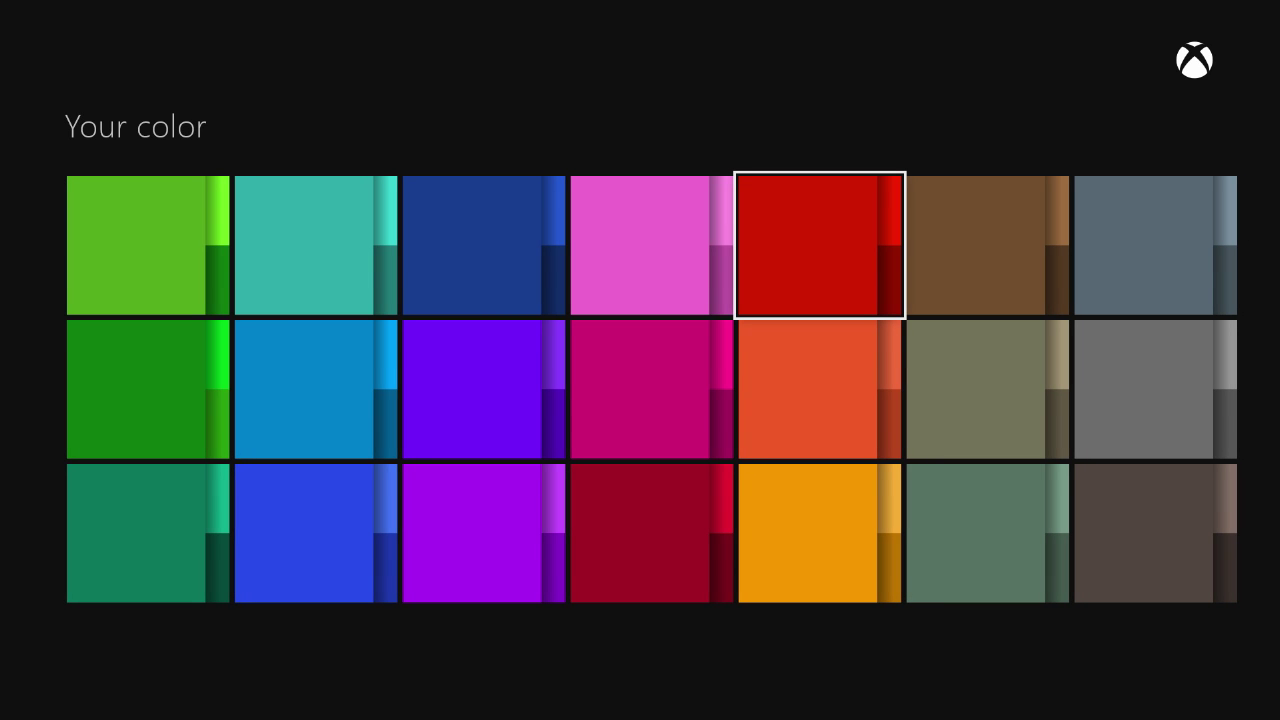
key(Down)
key(Down)
key(Right)
key(Right)
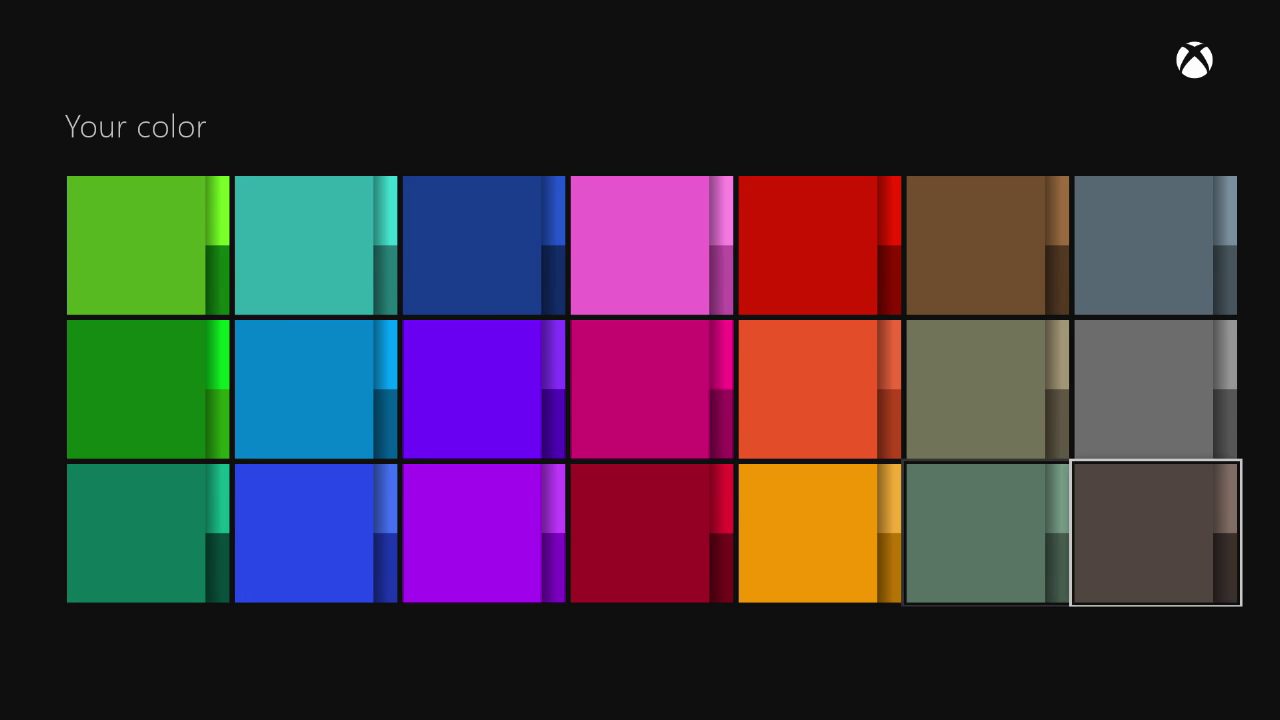
key(Left)
key(Left)
key(Return)
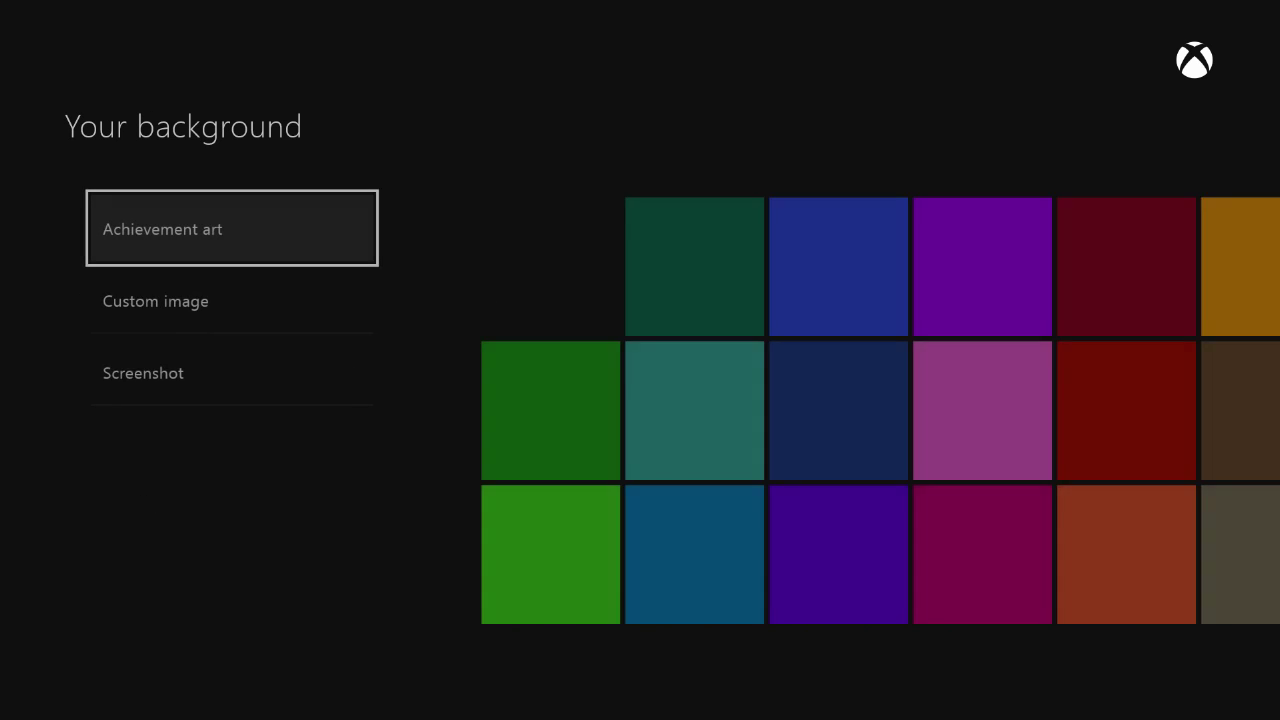
- Examine the background options, including achievement art, custom image, screenshot and the solid color swatches
key(Down)
key(Down)
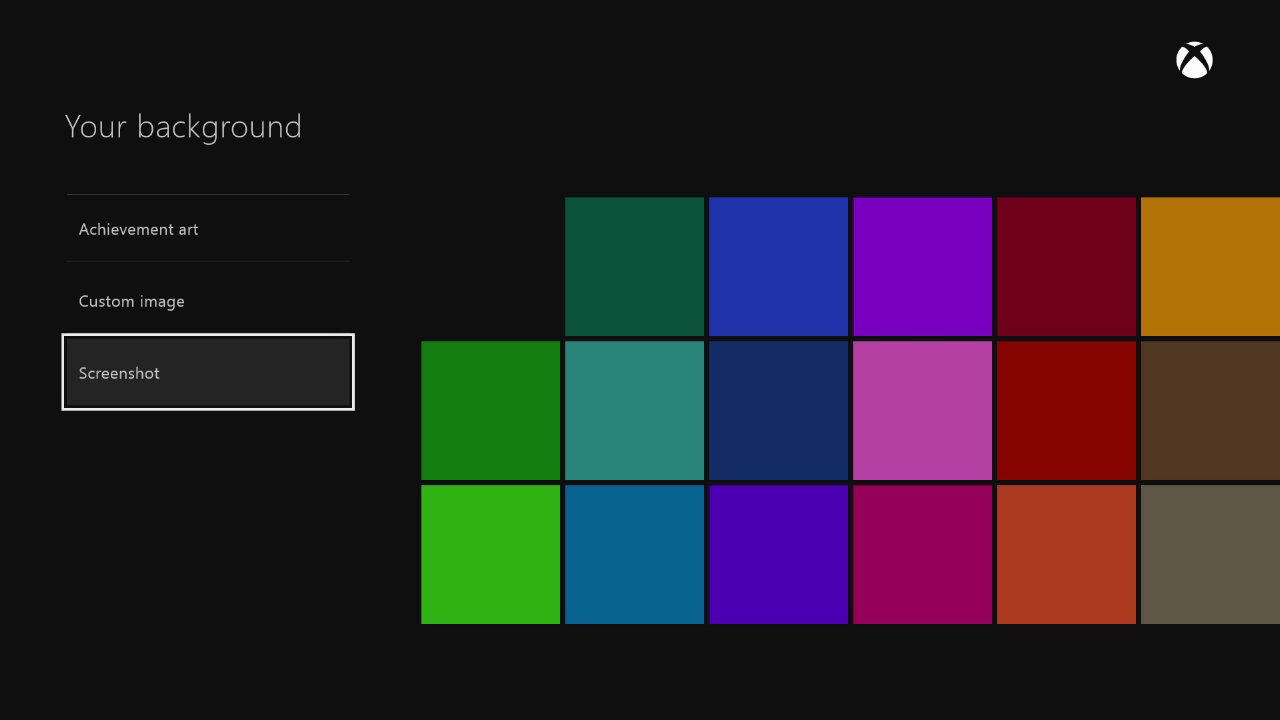
key(Right)
key(Right)
key(Right)
key(Right)
key(Right)
key(Right)
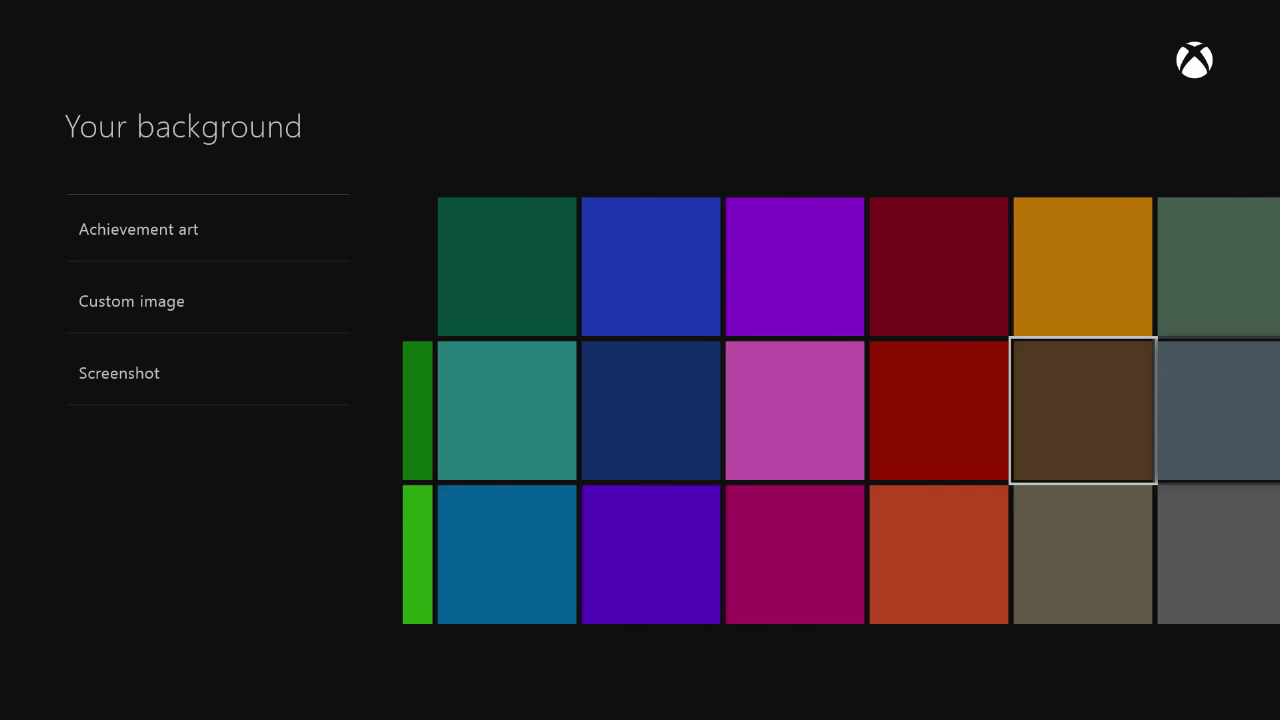
key(Right)
key(Right)
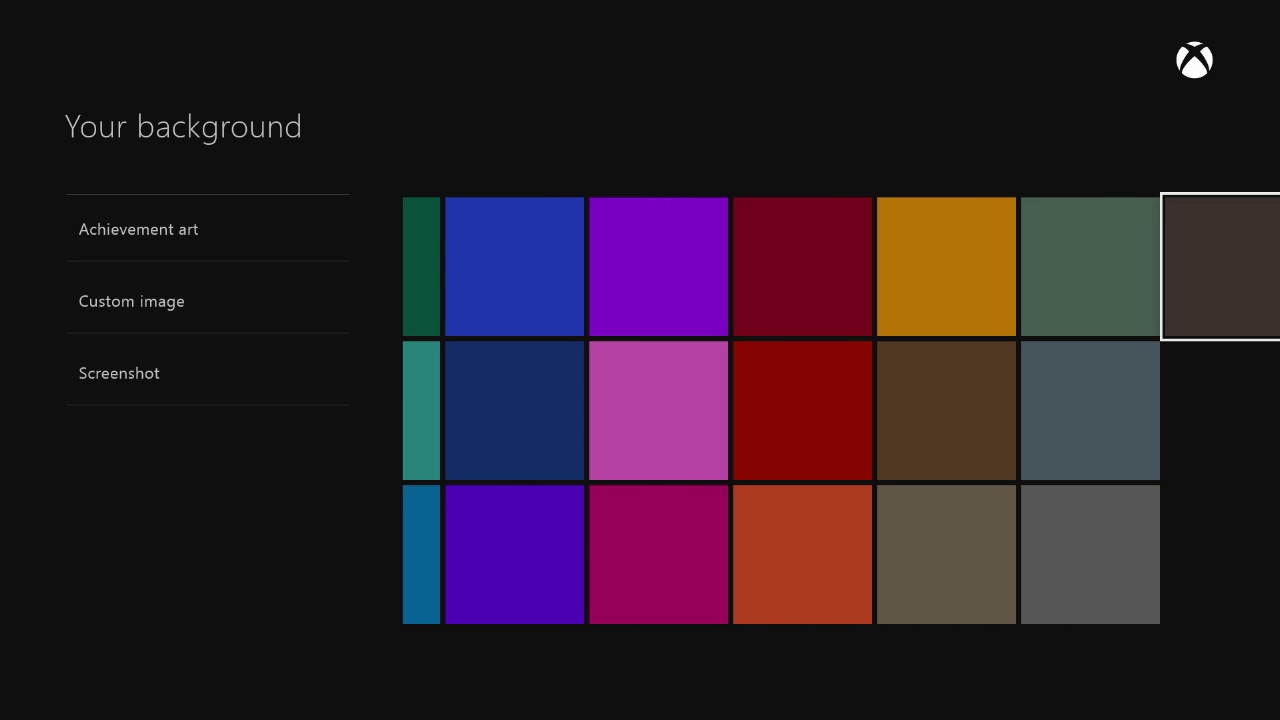
key(Left)
key(Left)
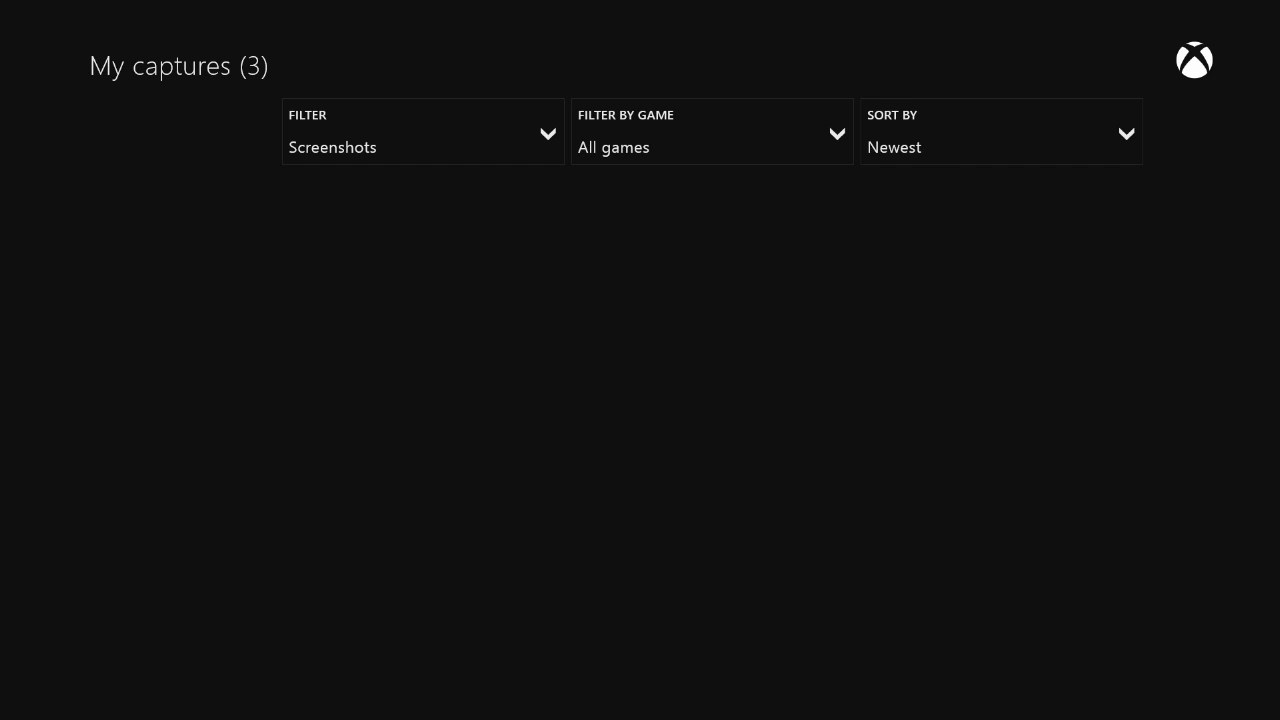
- Set the Dragon Ball Xenoverse screenshot with the golden statue as the background and return to Home
key(Right)
key(Down)
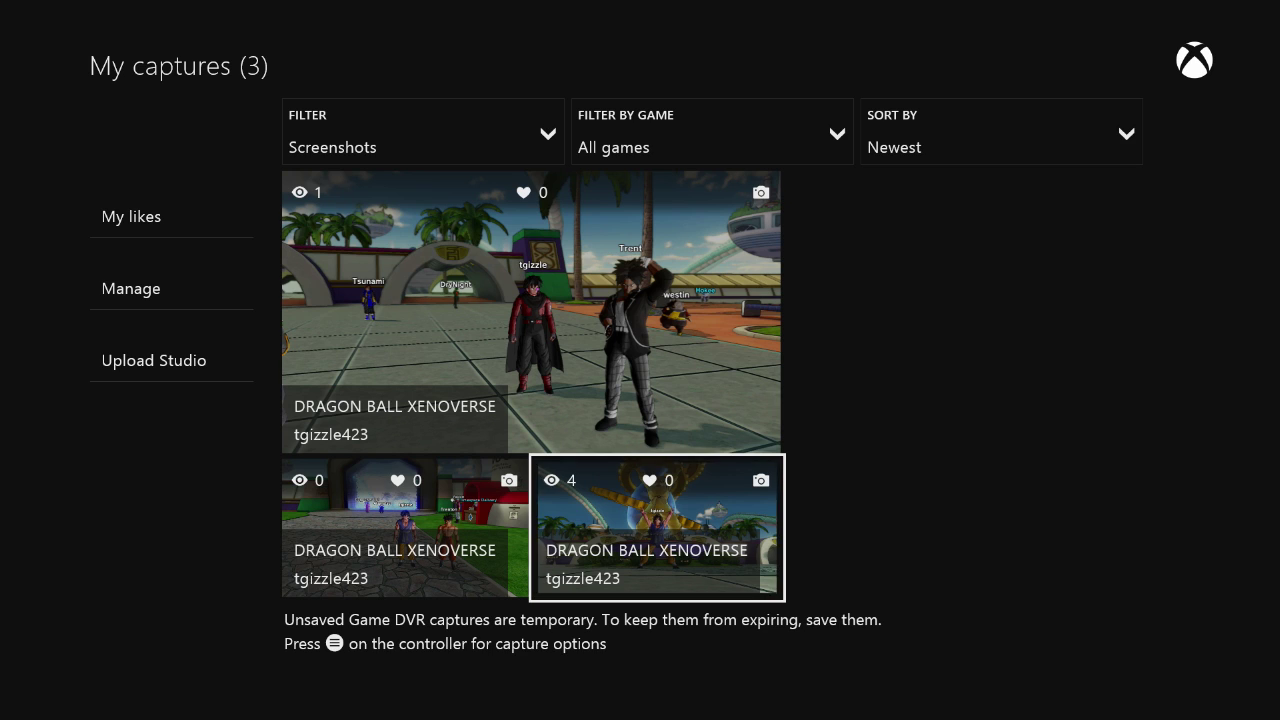
key(Return)
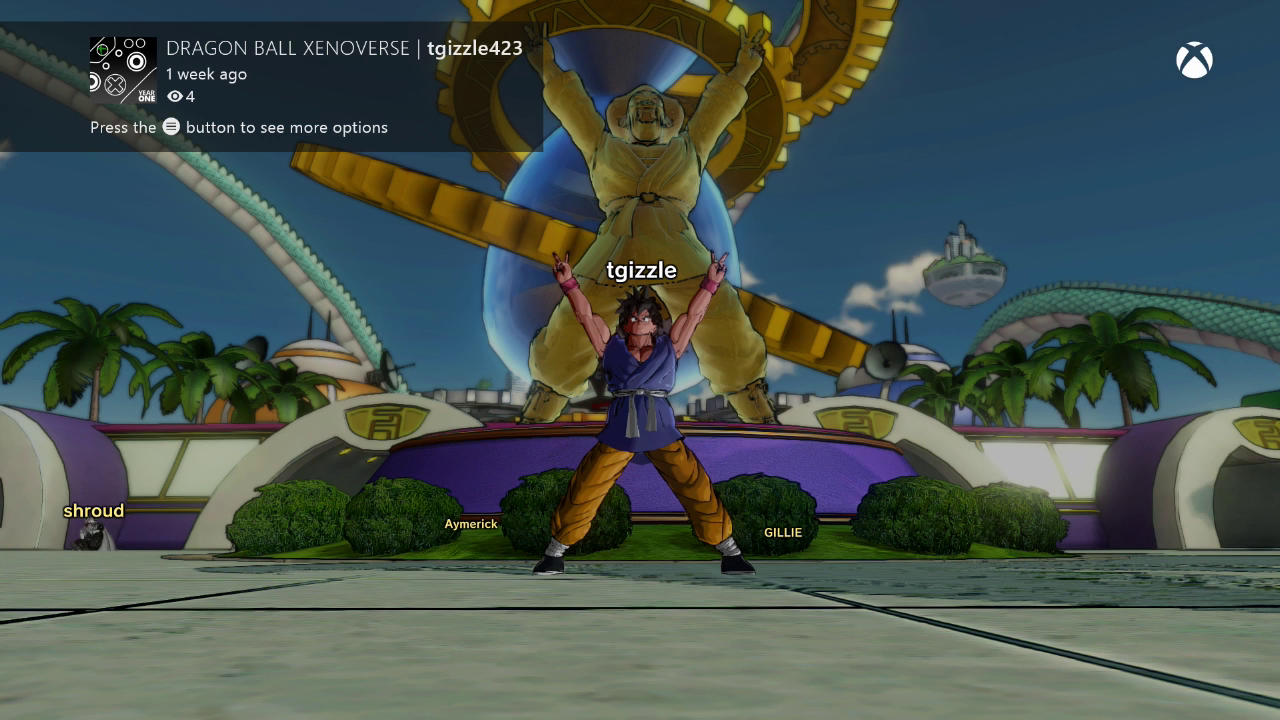
key(Menu)
key(Down)
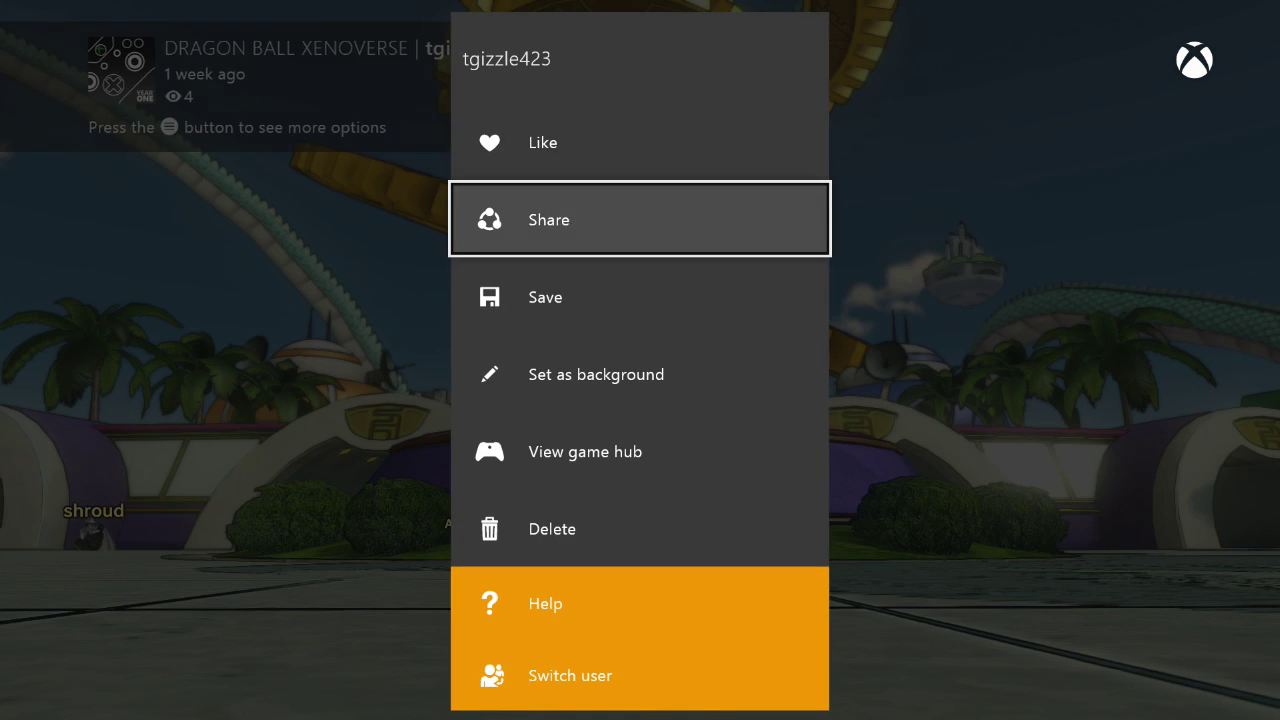
key(Down)
key(Down)
key(Return)
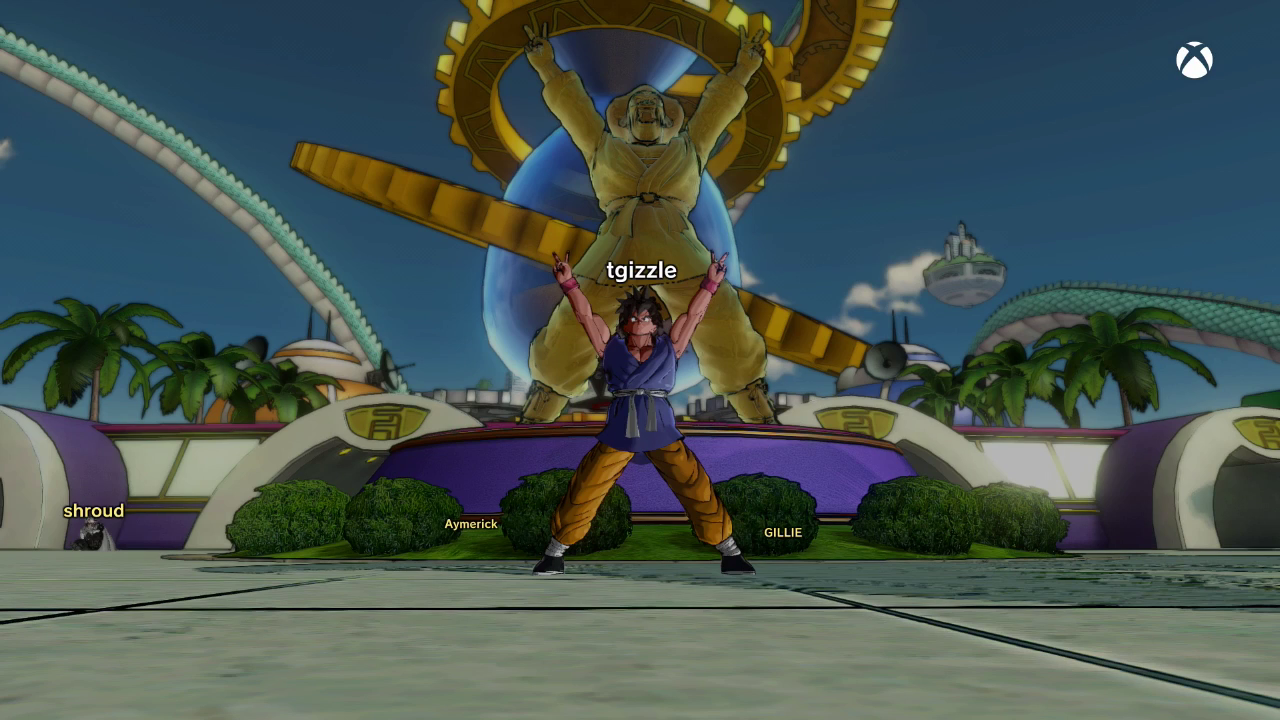
key(super)
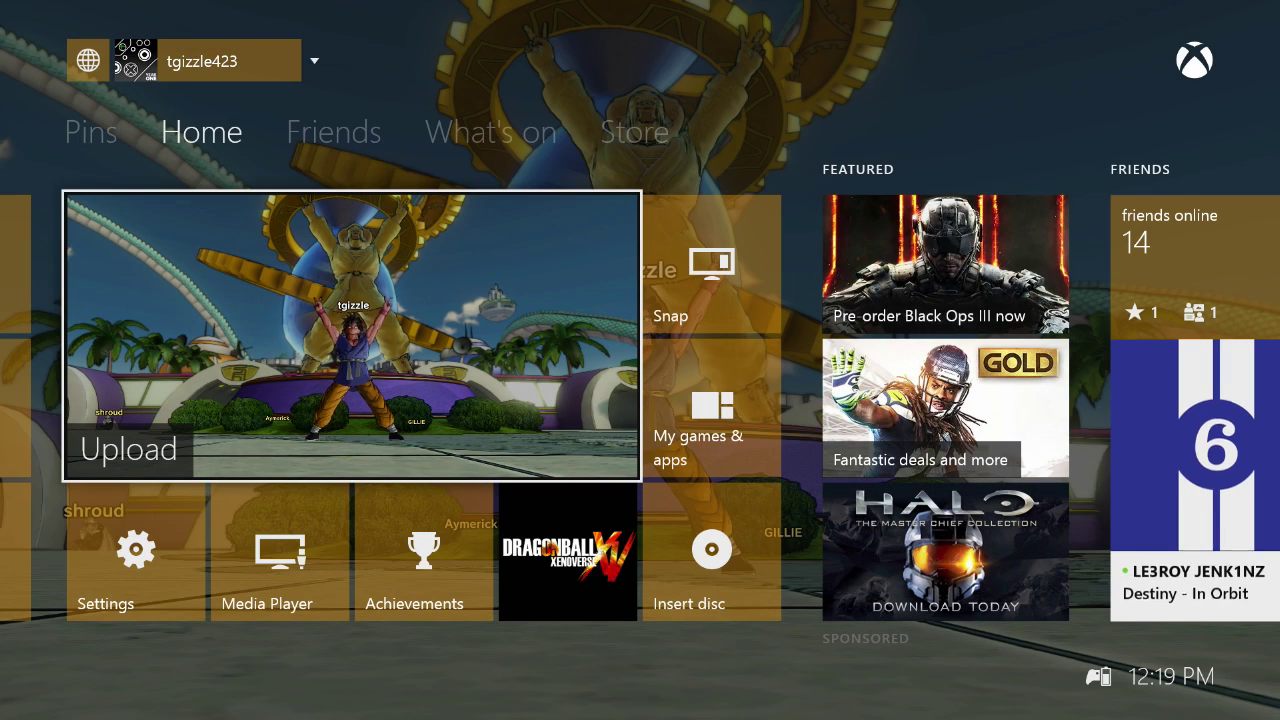
- Return to the background settings and choose Achievement art as the background source
key(Down)
key(Return)
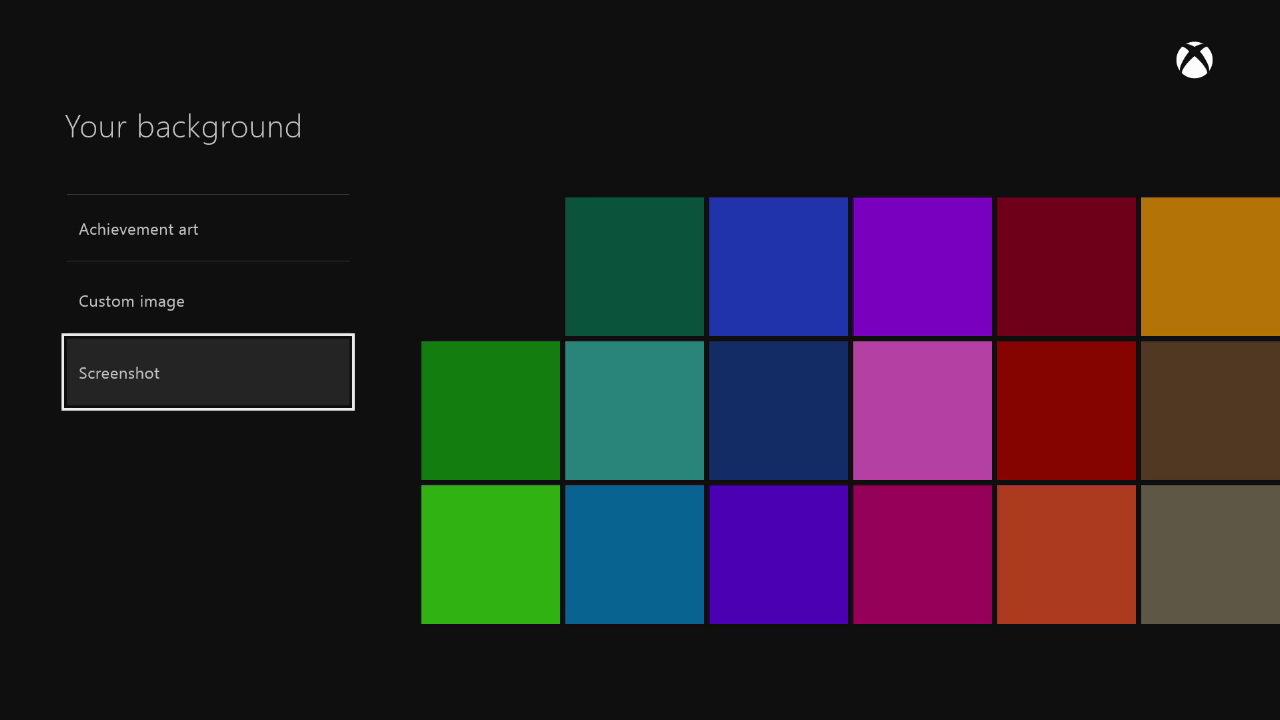
key(Up)
key(Up)
key(Return)
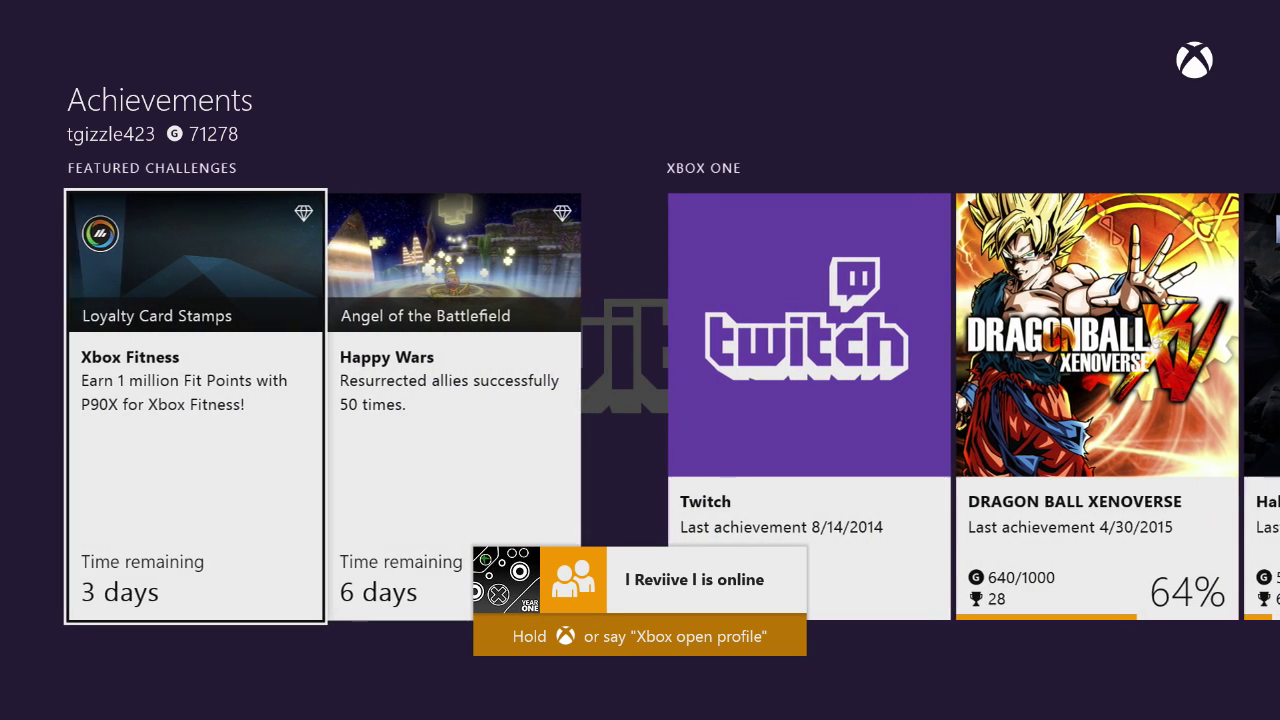
- Open the full list of Xbox One achievements from the Achievements overview
key(Right)
key(Right)
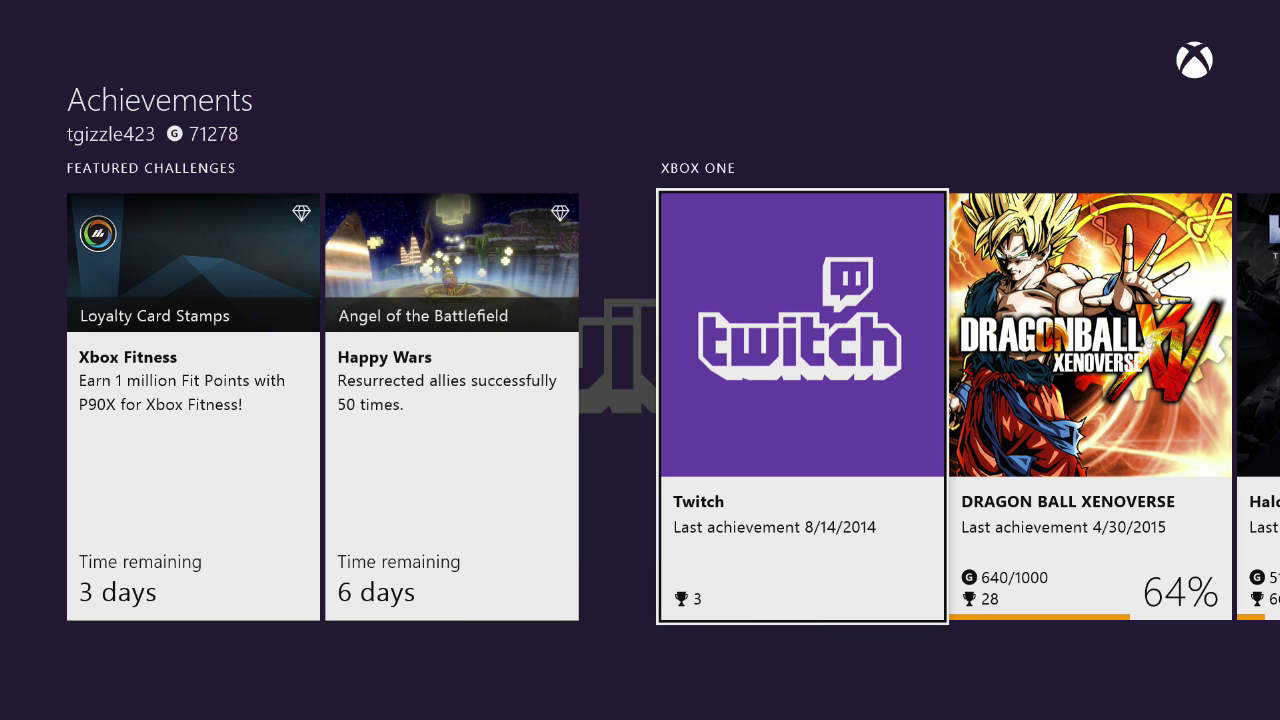
key(Right)
key(Right)
key(Right)
key(Right)
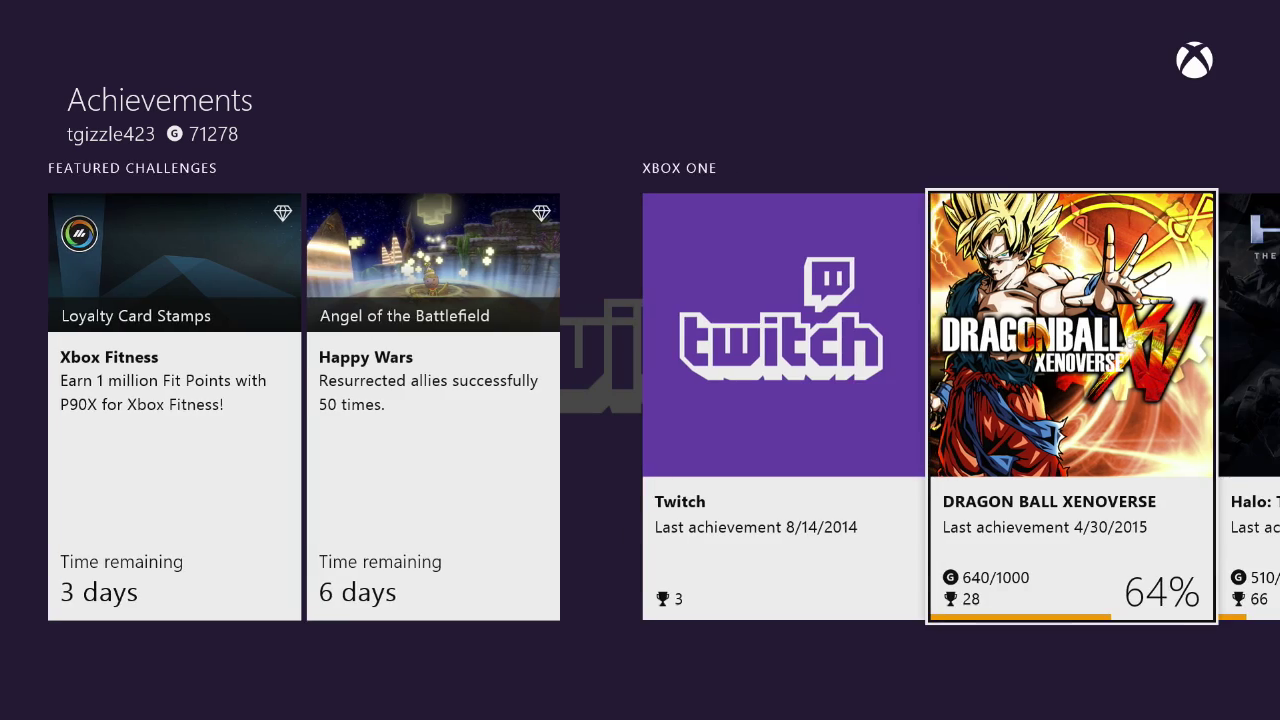
key(Right)
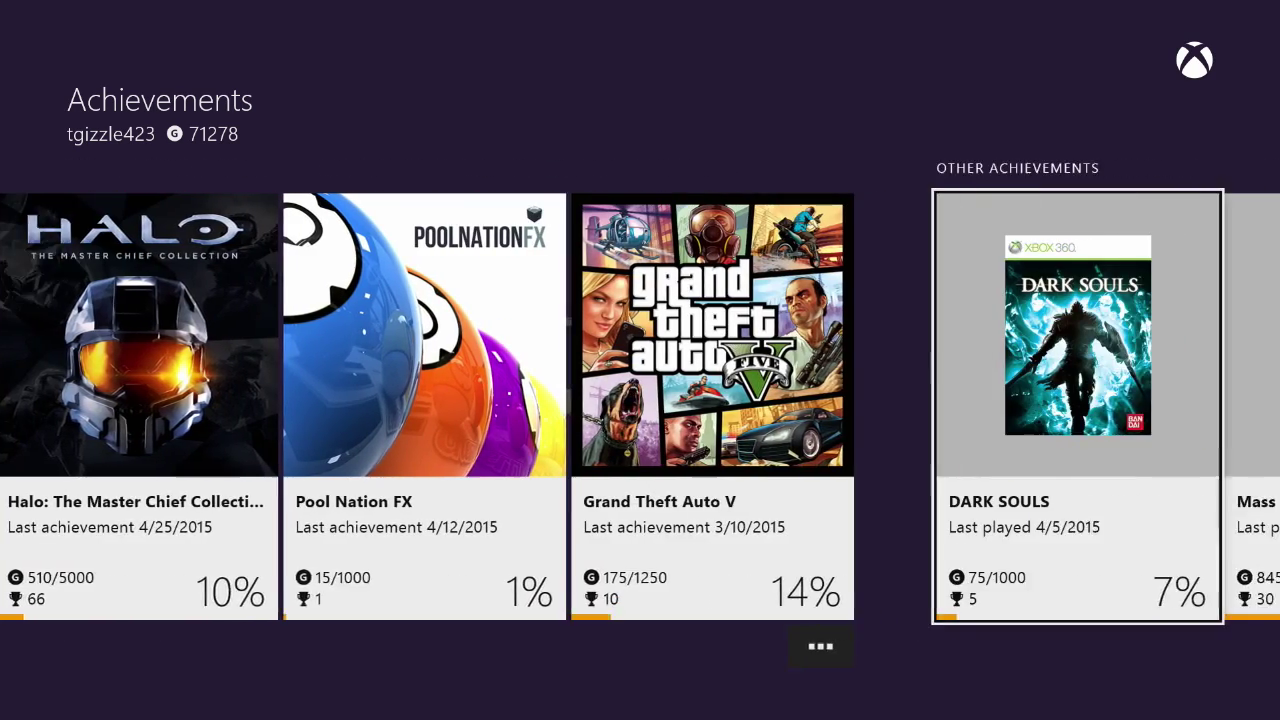
key(Left)
key(Down)
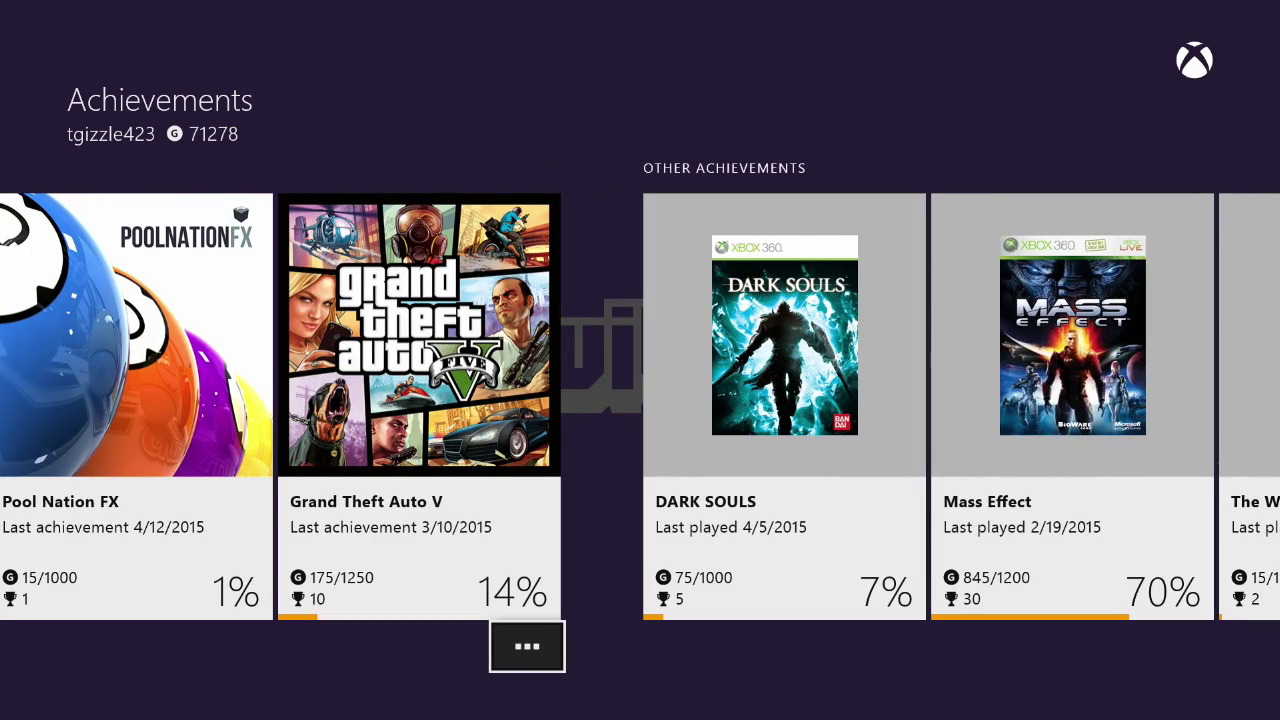
key(Return)
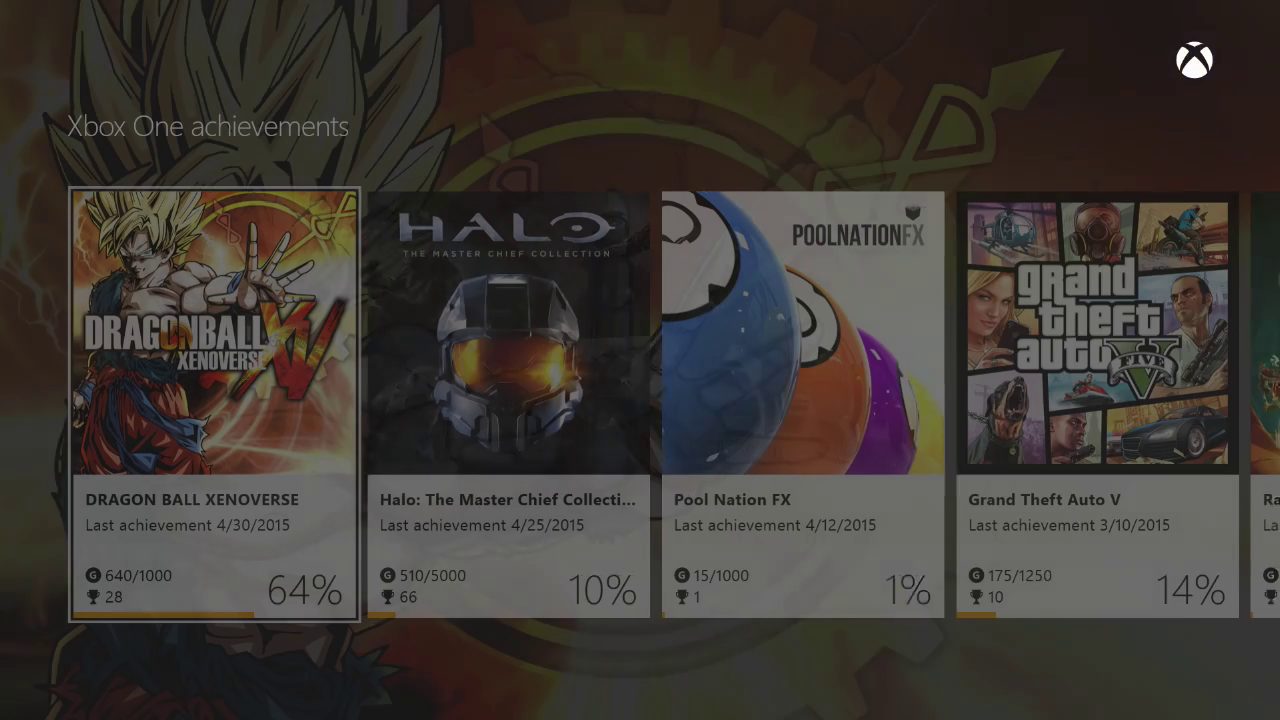
- Find Titanfall among the Xbox One games and open its achievements
key(Right)
key(Right)
key(Right)
key(Right)
key(Right)
key(Right)
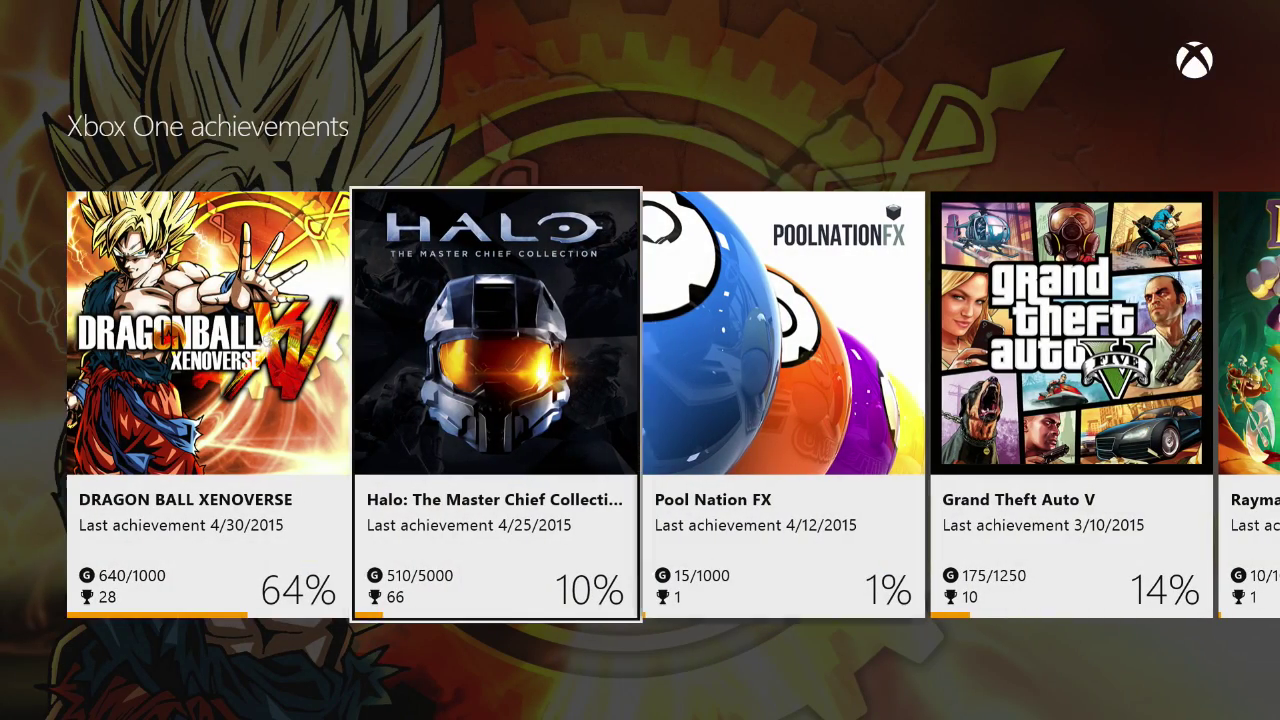
key(Right)
key(Right)
key(Right)
key(Right)
key(Right)
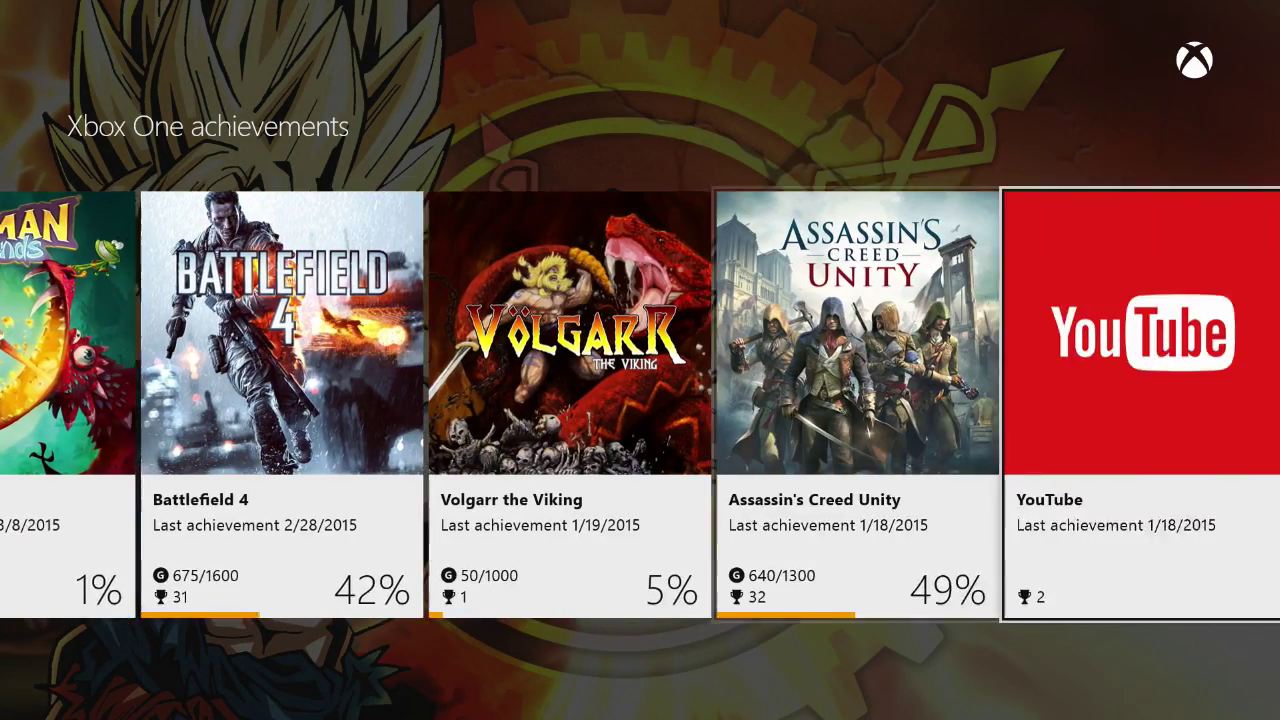
key(Right)
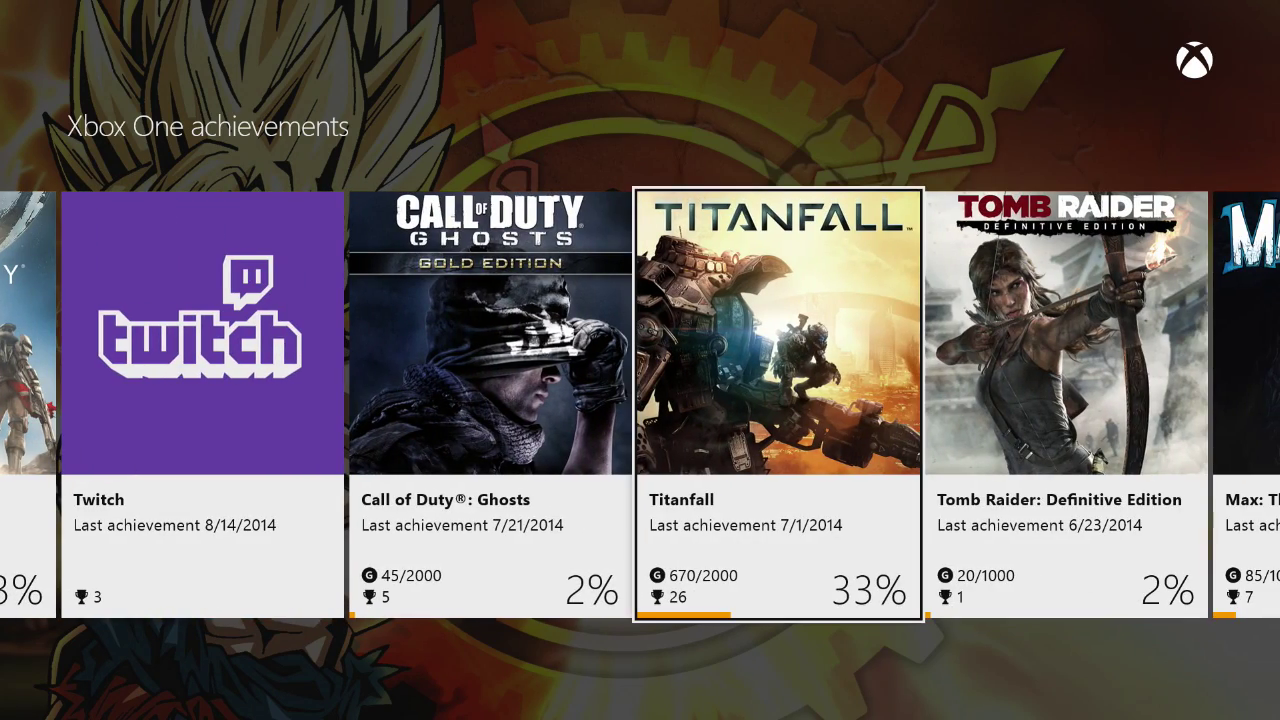
key(Return)
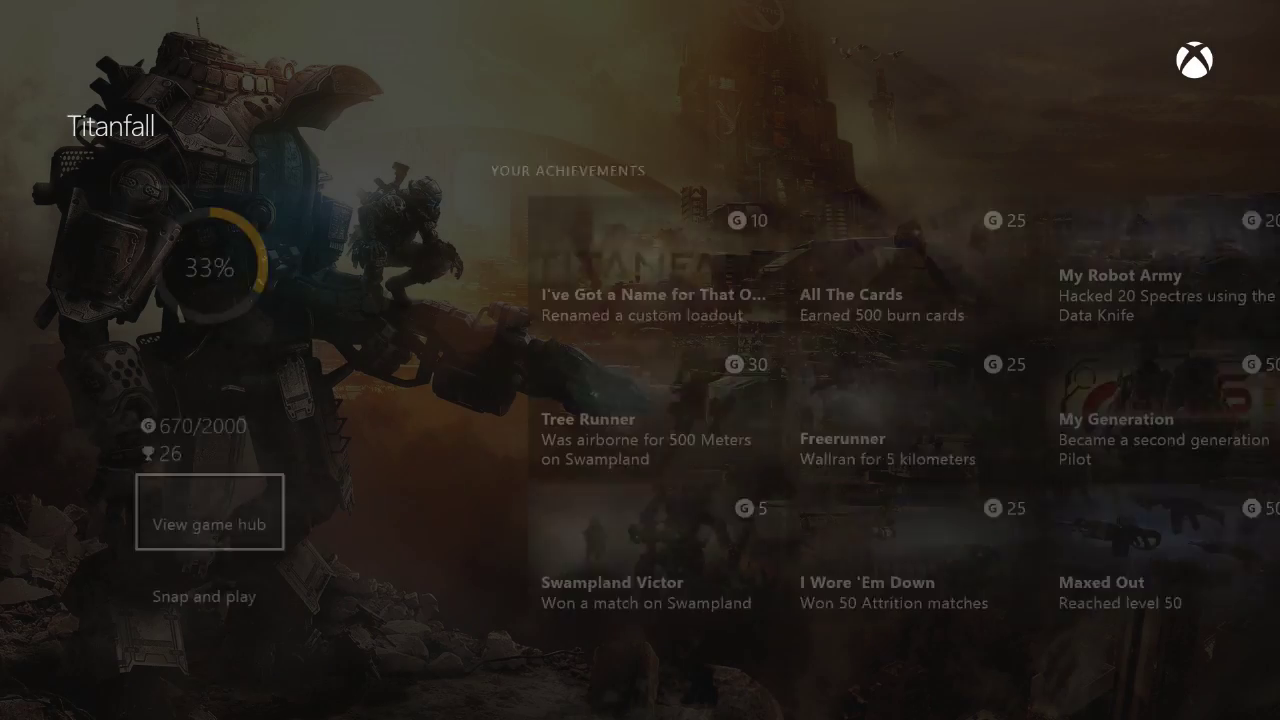
- Look through the Titanfall achievements and open the All The Cards achievement
key(Right)
key(Right)
key(Right)
key(Right)
key(Right)
key(Right)
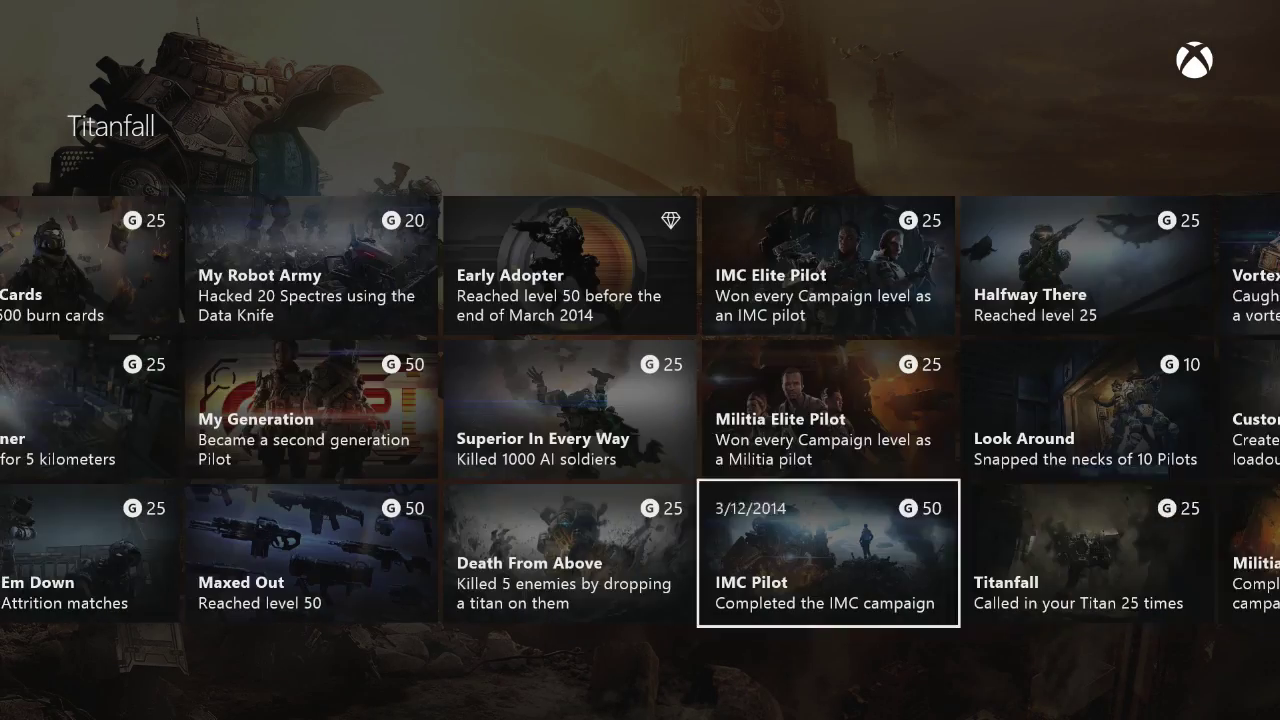
key(Right)
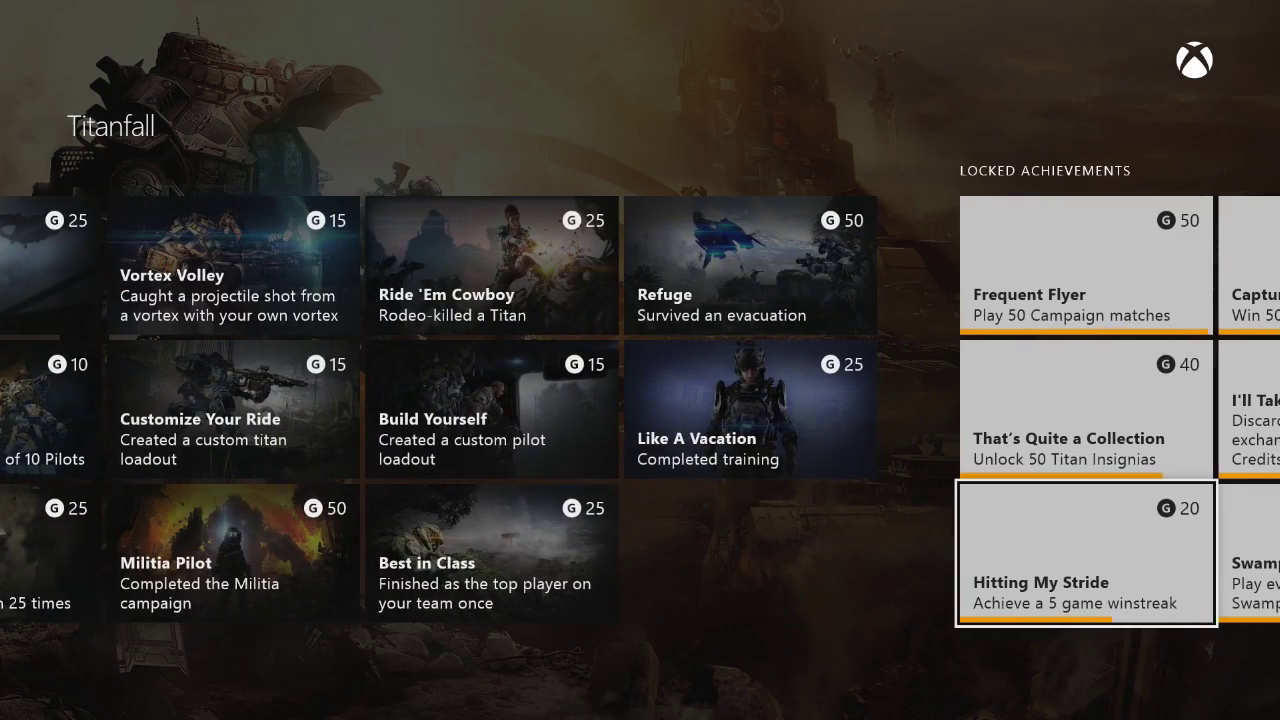
key(Left)
key(Left)
key(Left)
key(Left)
key(Left)
key(Left)
key(Left)
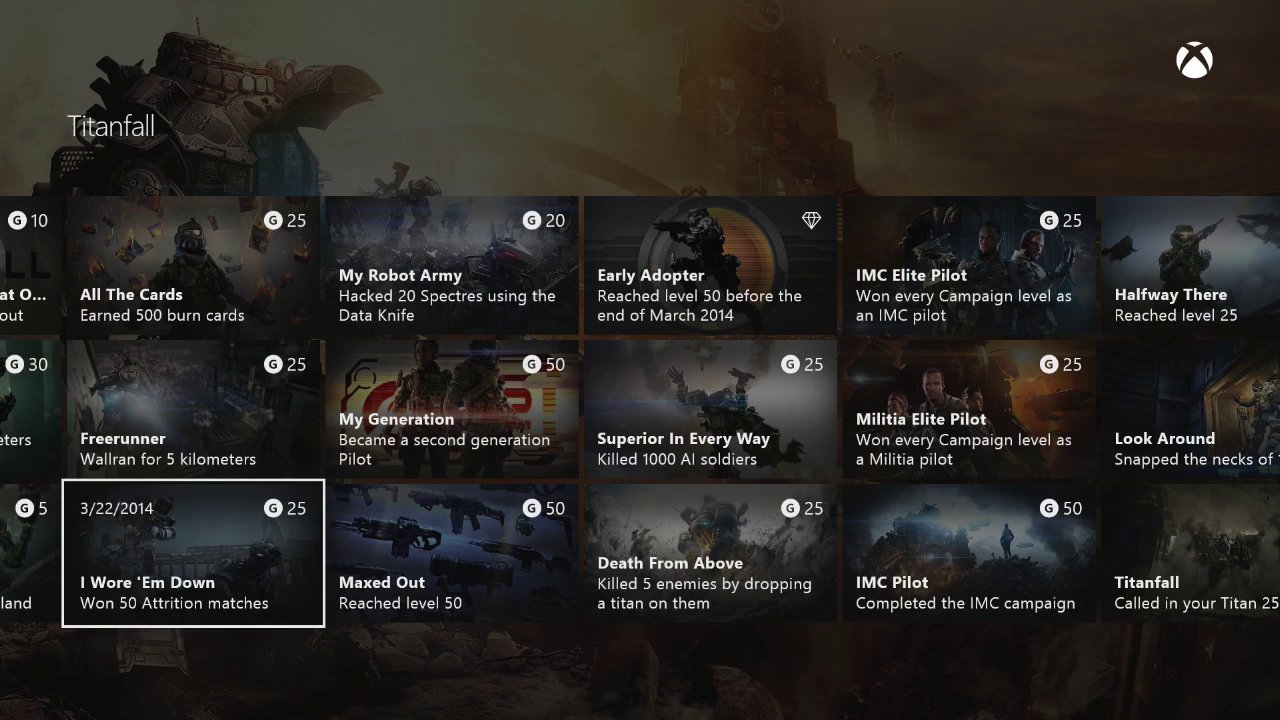
key(Up)
key(Up)
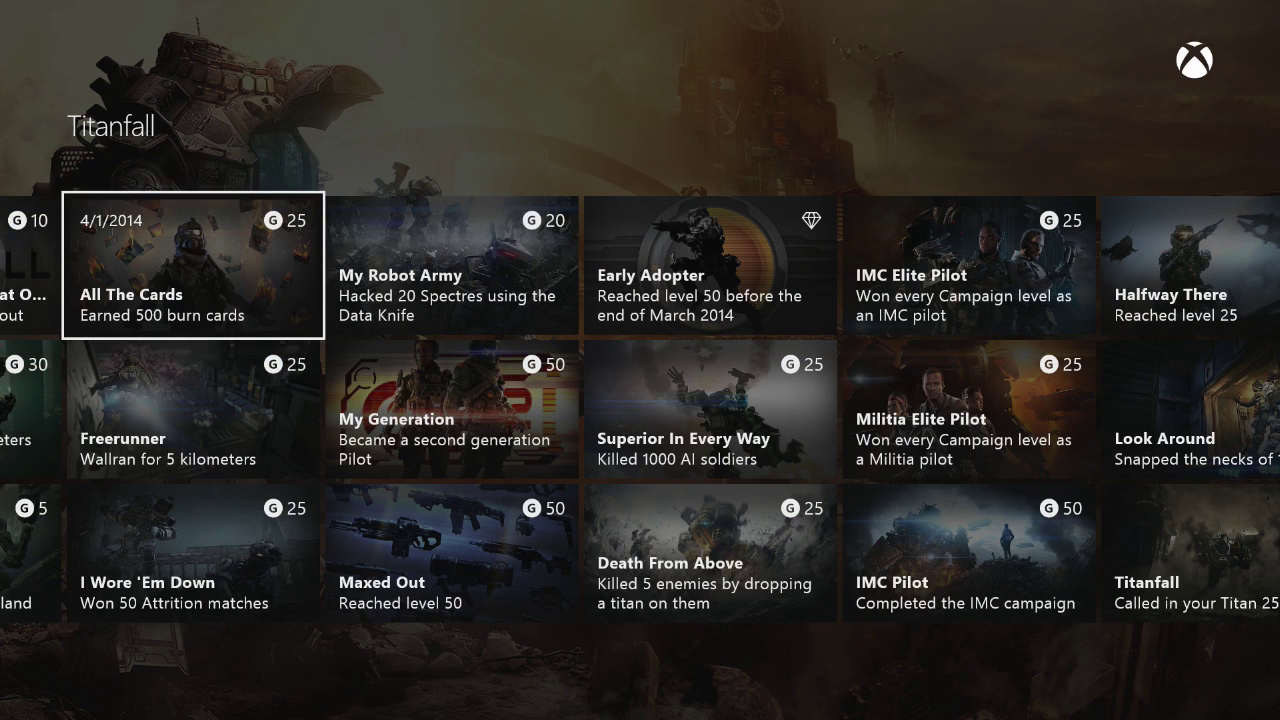
key(Return)
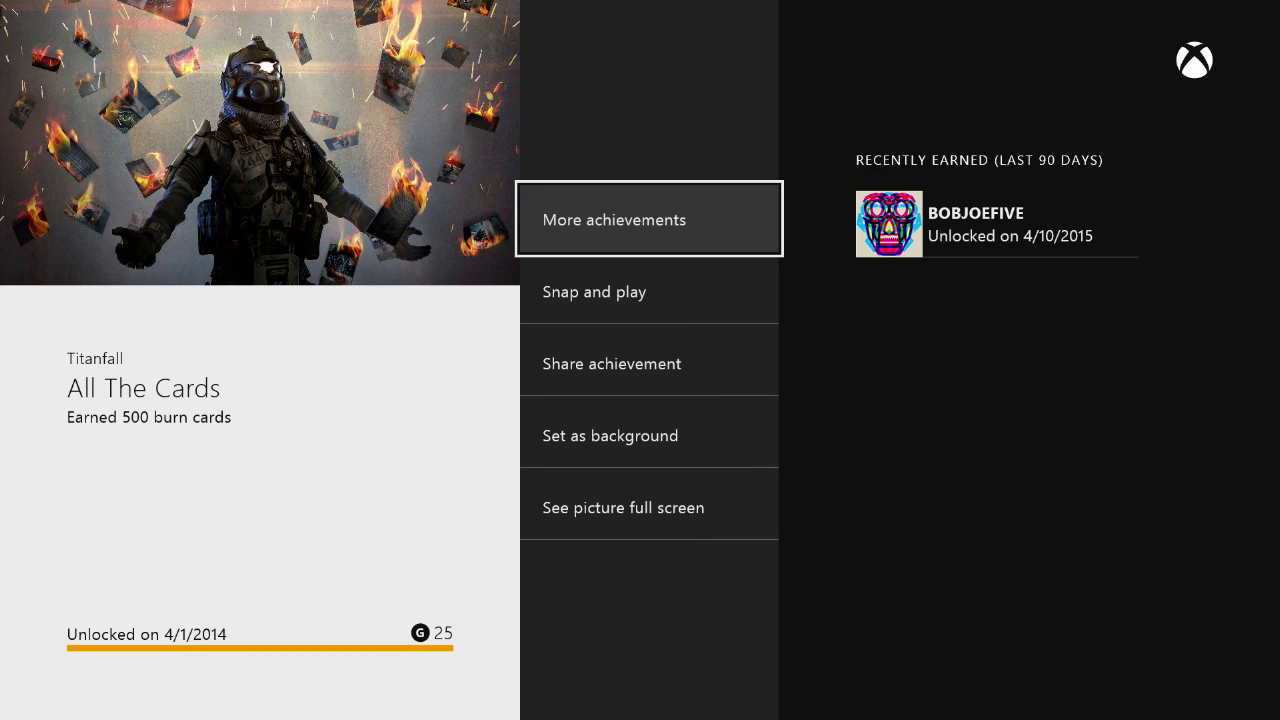
- Set the All The Cards artwork as the background and return to Home
key(Down)
key(Down)
key(Down)
key(Down)
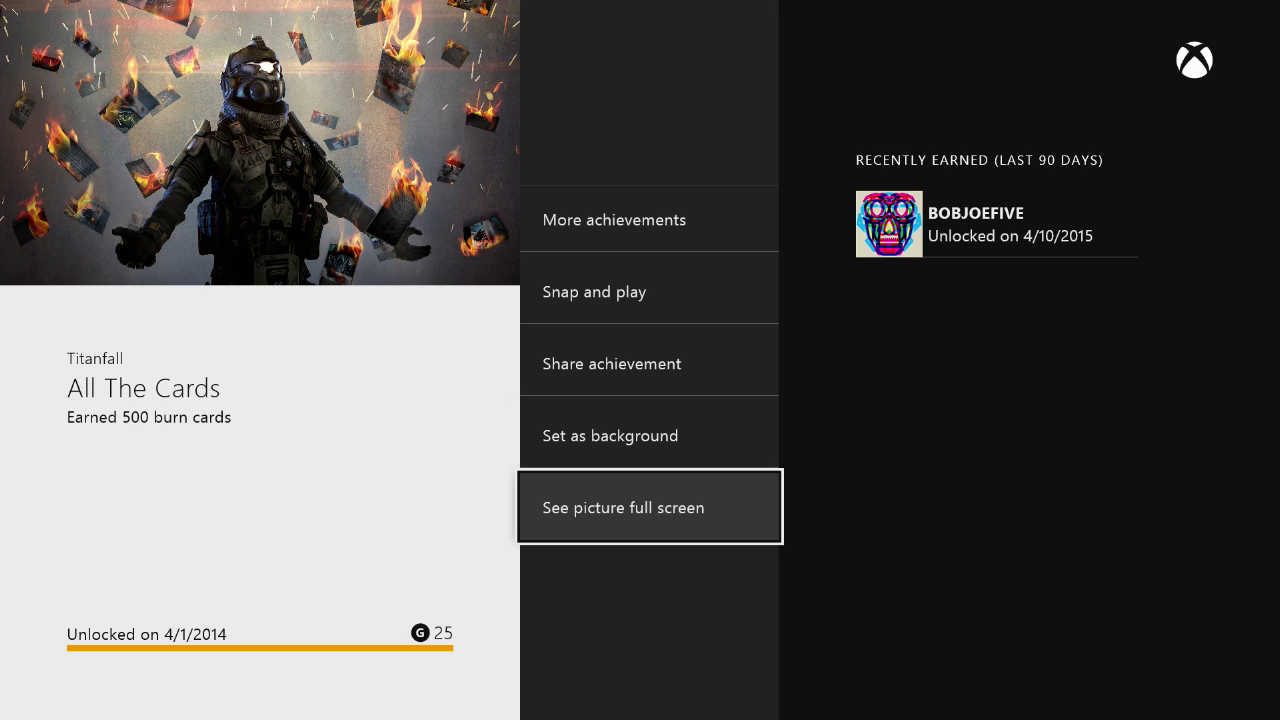
key(Up)
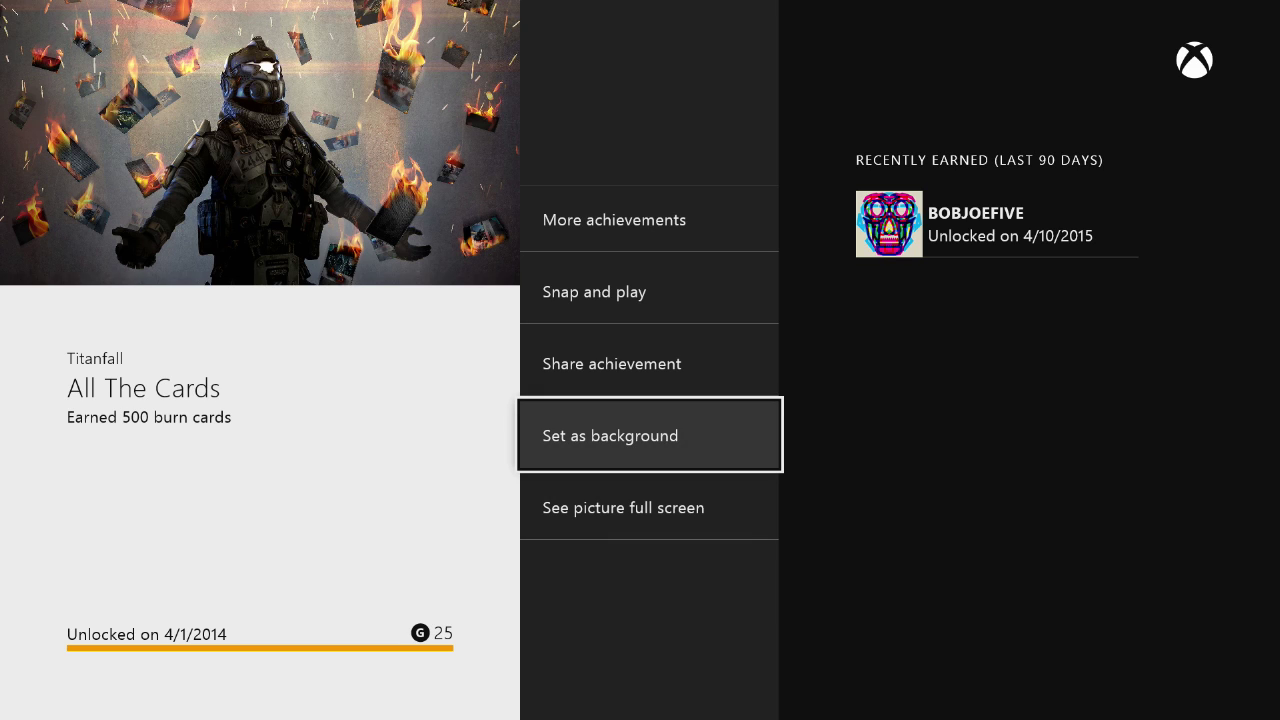
key(Return)
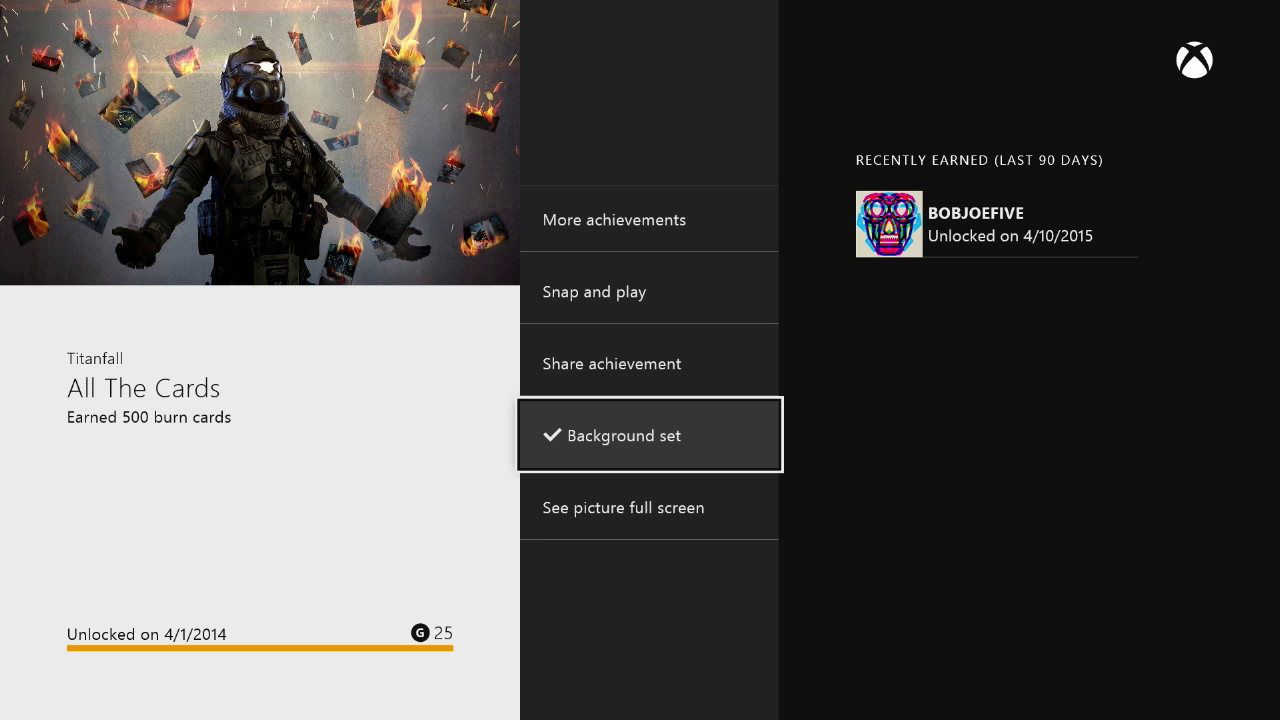
key(super)
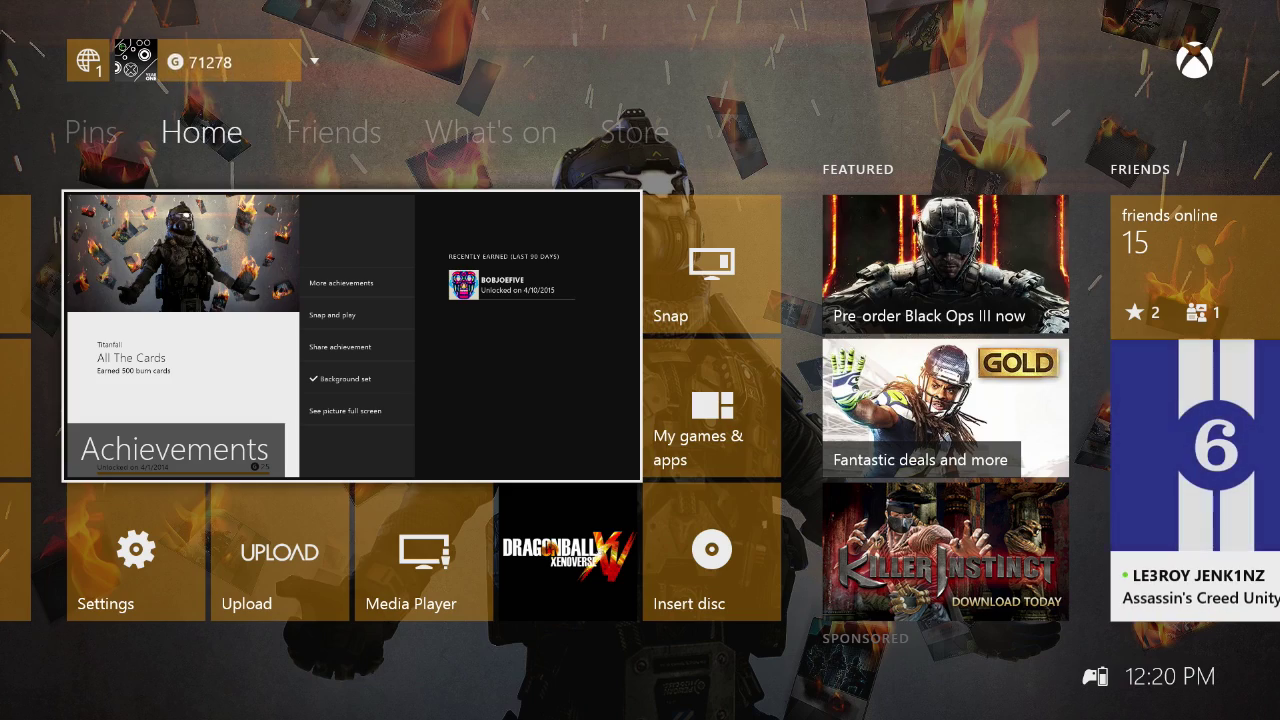
- Open the background choices for the dashboard and choose Custom image as the background type
key(Return)
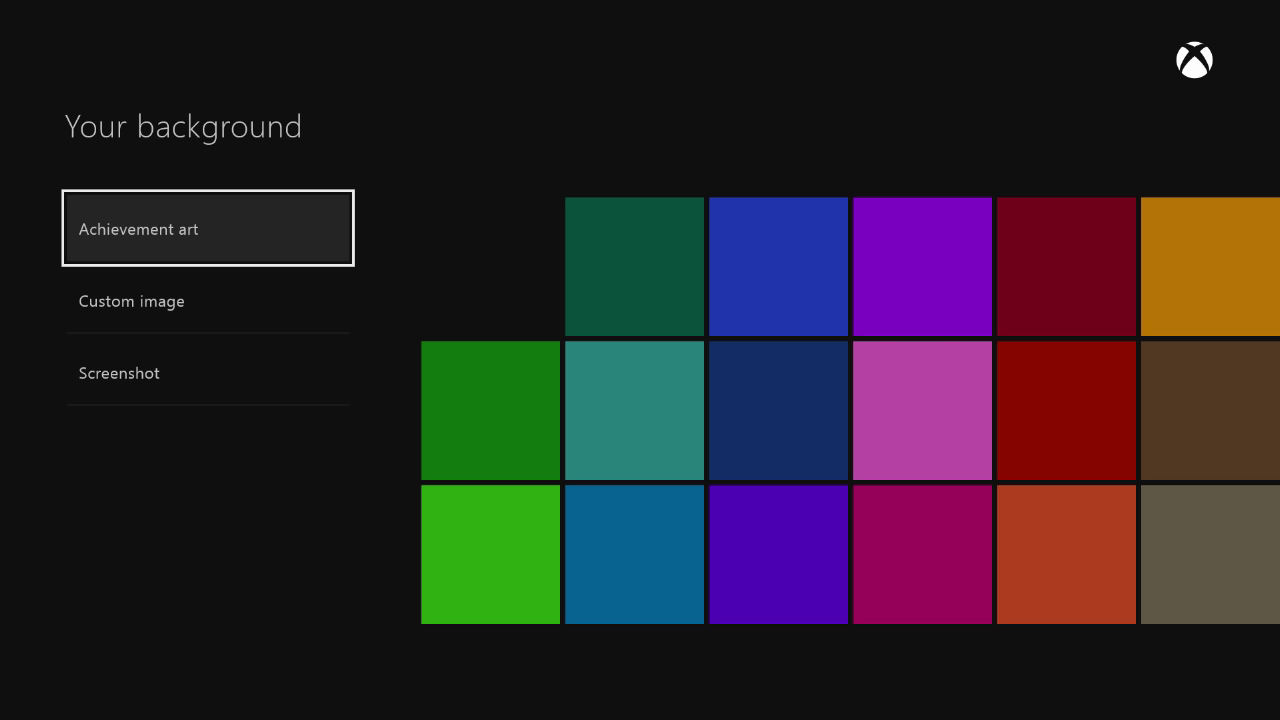
key(Down)
key(Return)
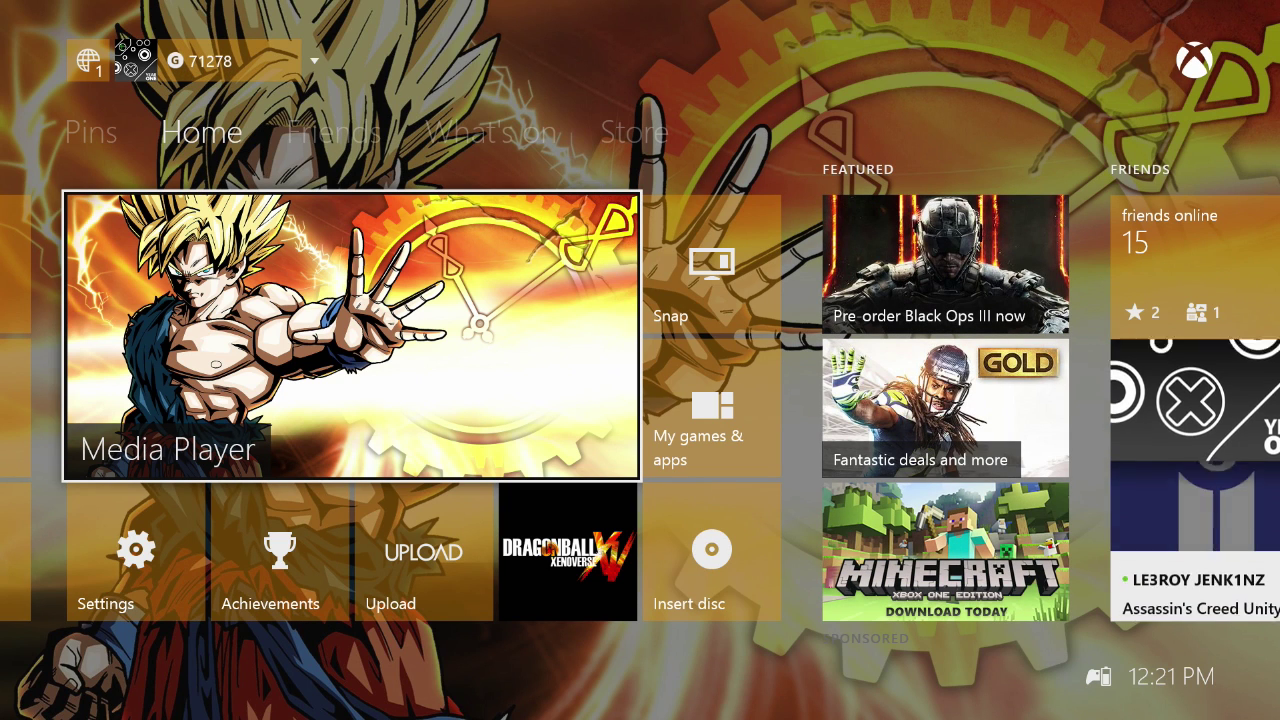
- Set the tile transparency to Solid and return to Home
key(Down)
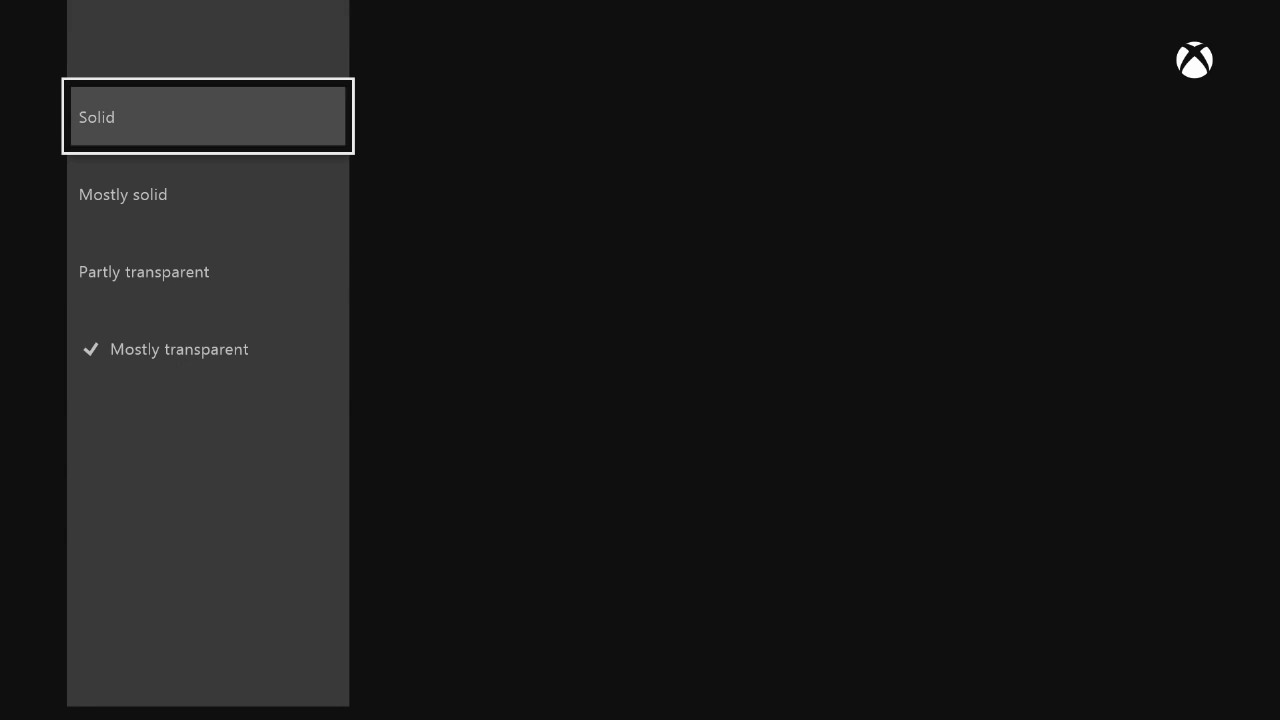
key(Return)
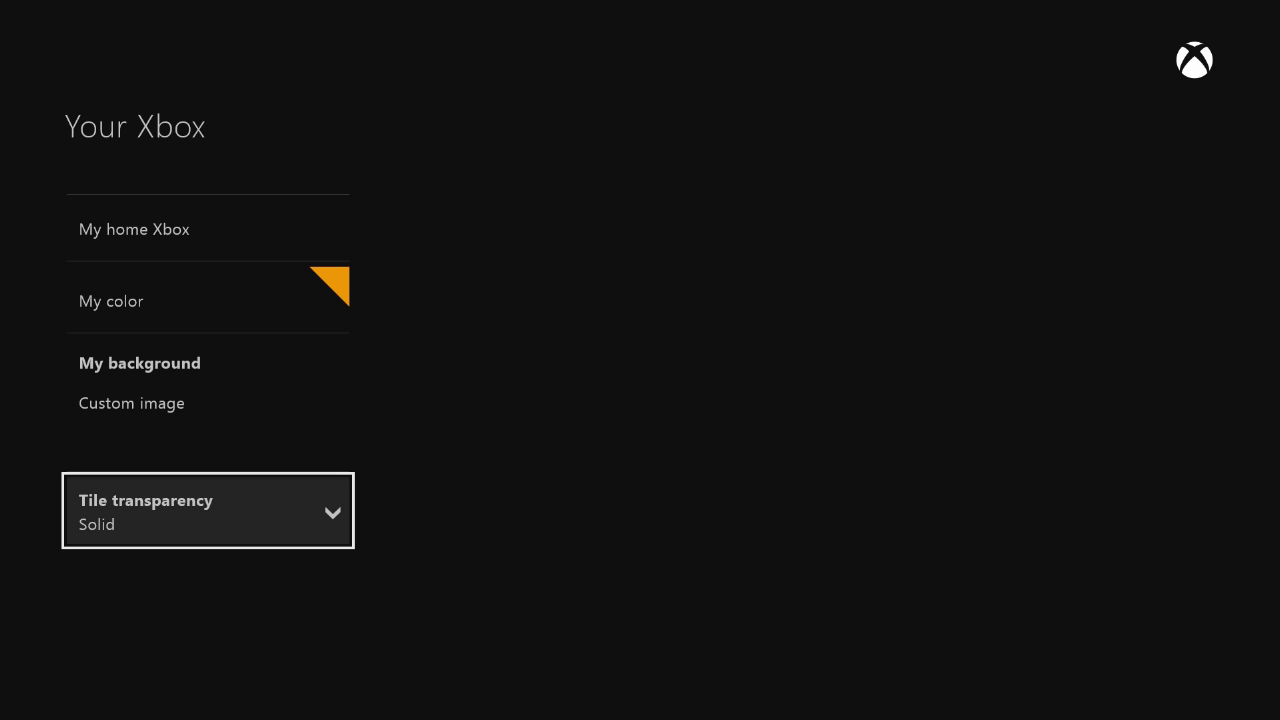
key(super)
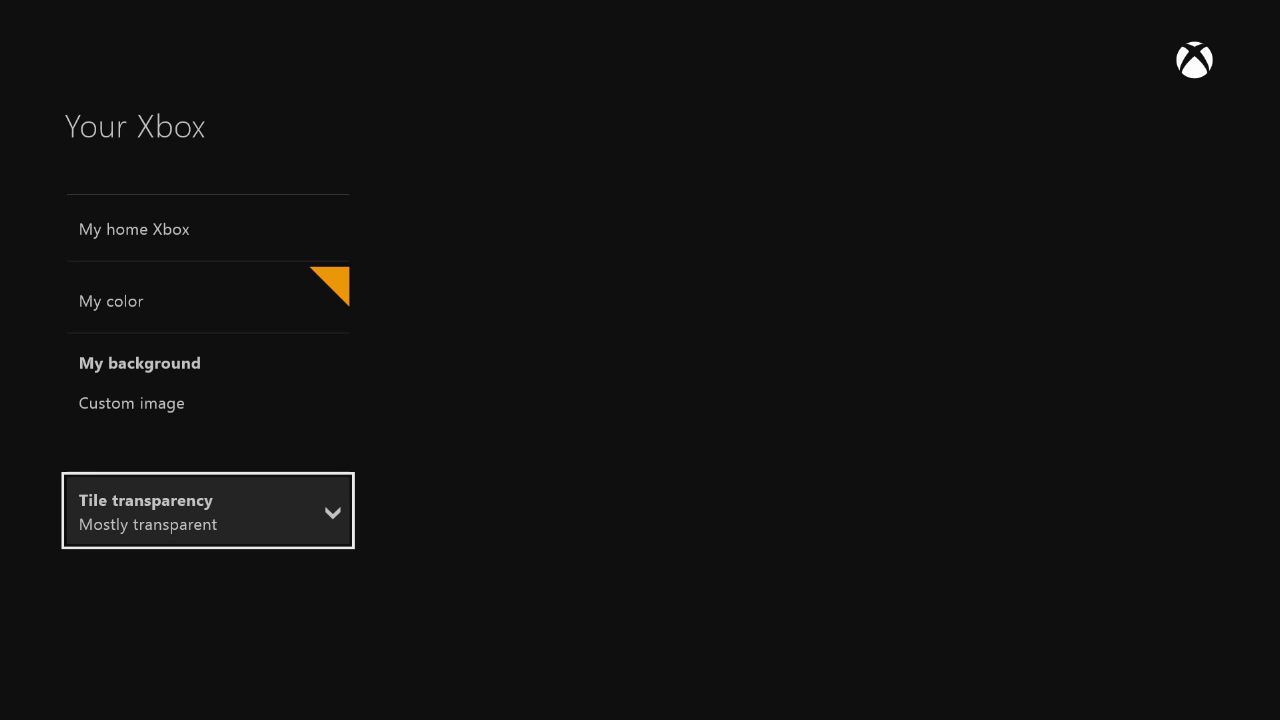
- Leave the Your Xbox settings for Home and quit the Settings app
key(Escape)
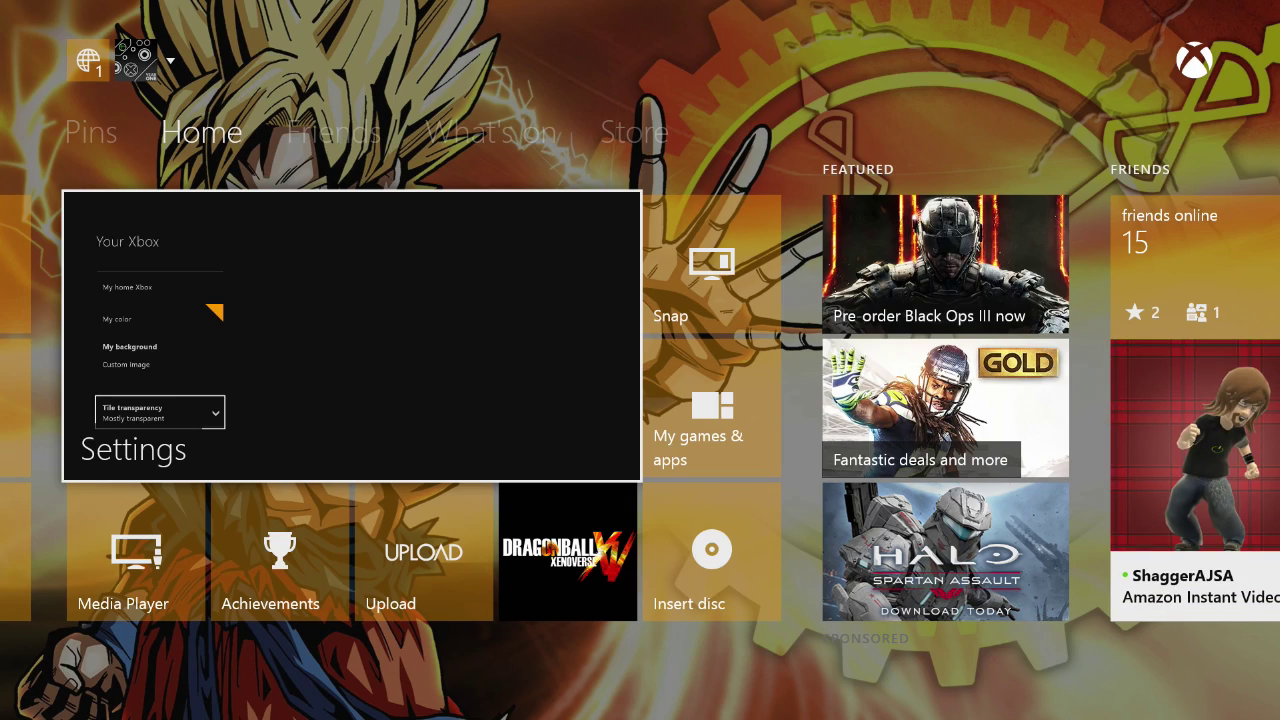
key(Menu)
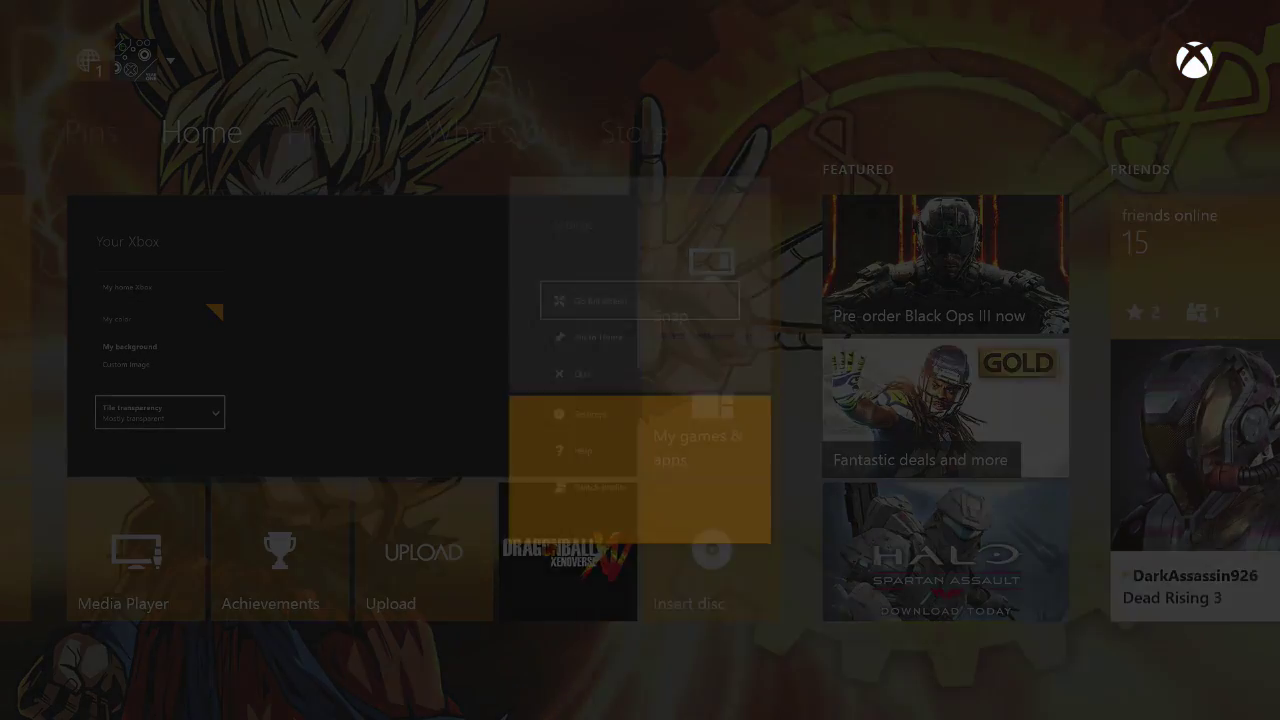
key(Return)
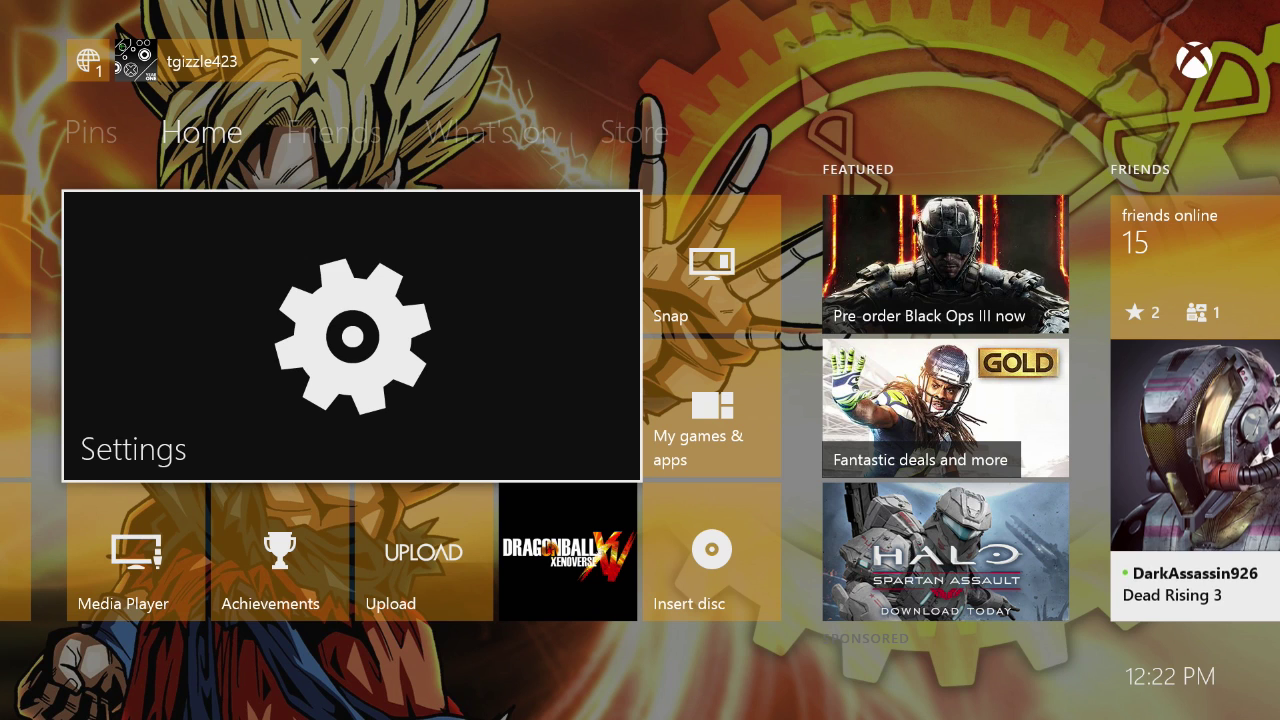